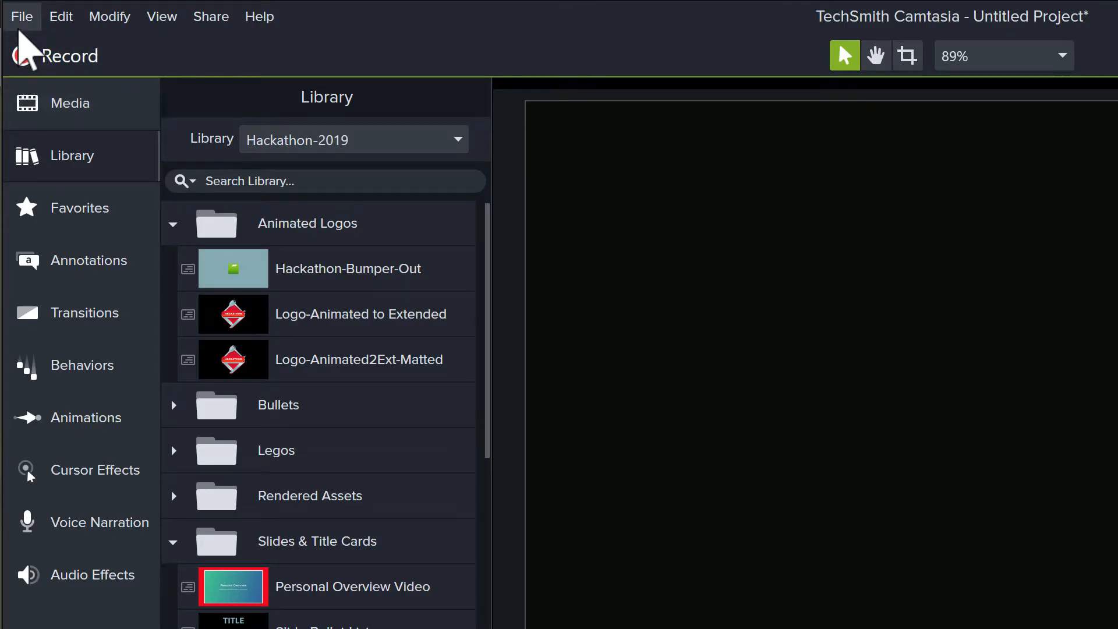
- Open the Template Manager, look through the available project templates, and close it
click(5, 13)
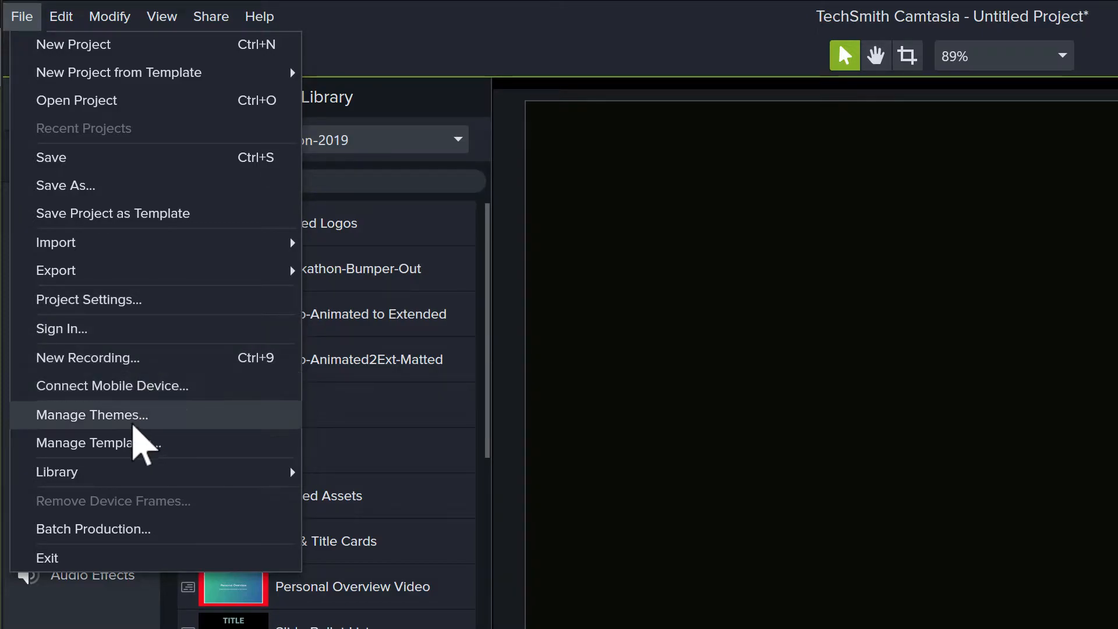
click(134, 443)
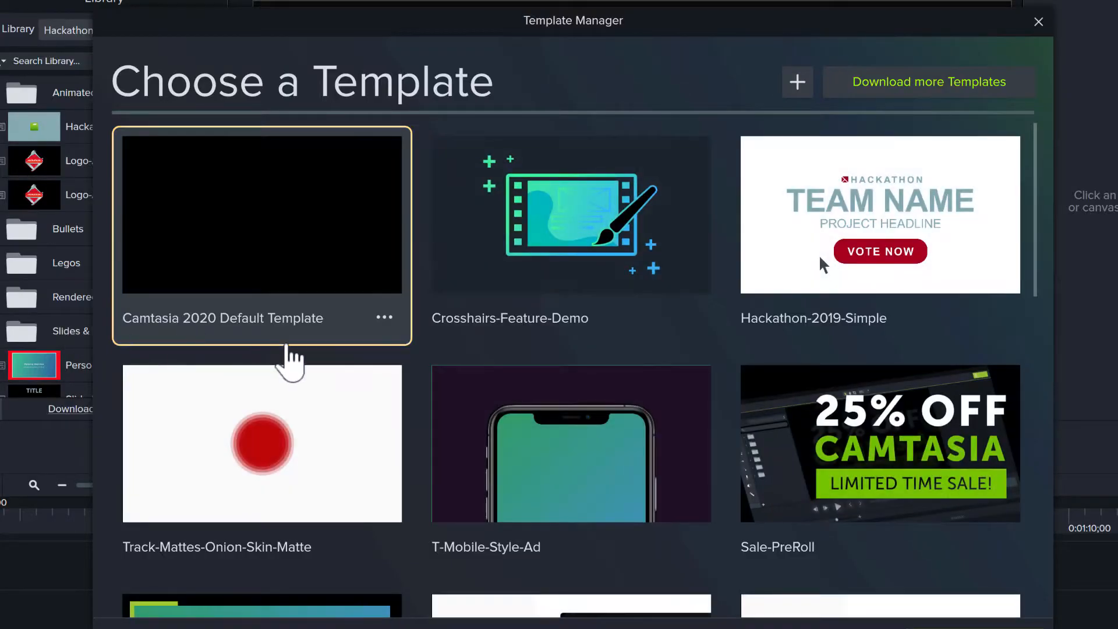
scroll(415, 402, down, 8)
scroll(415, 402, up, 7)
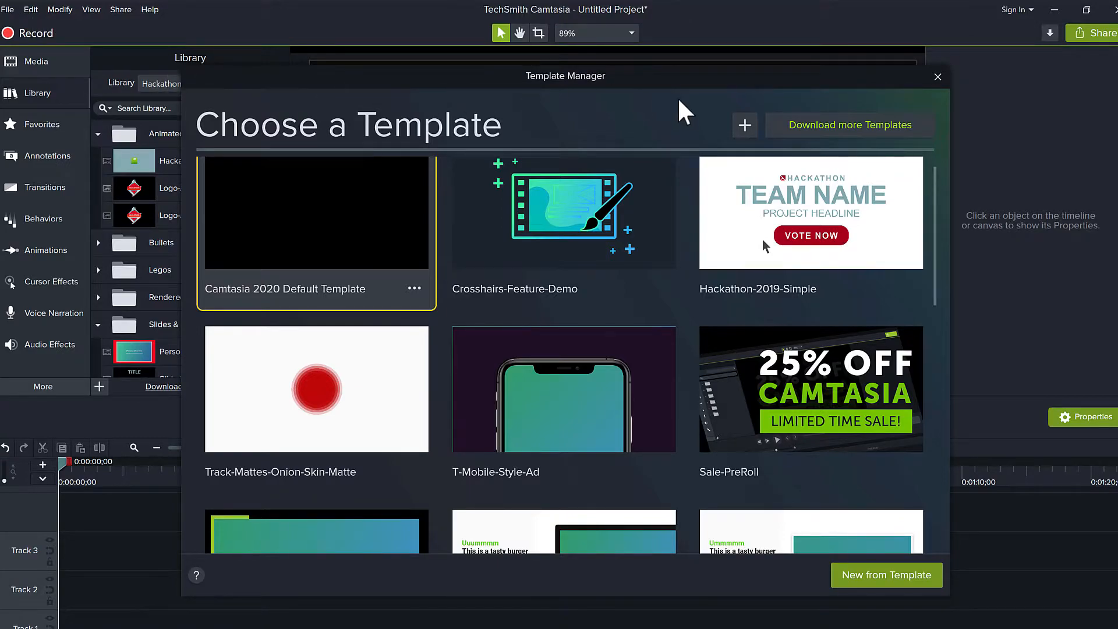
click(937, 77)
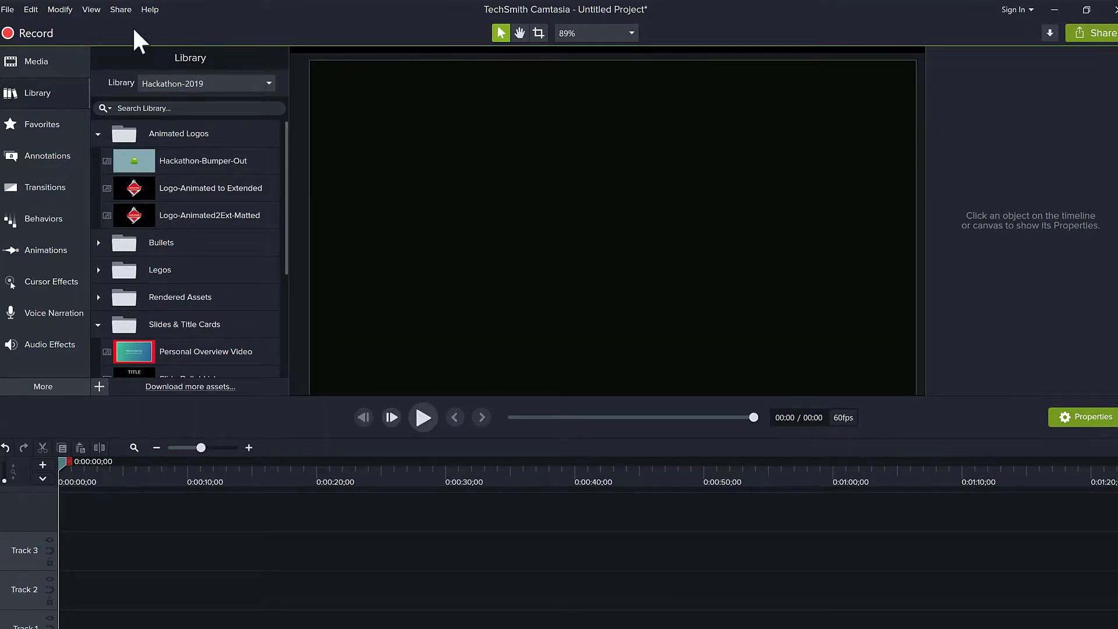
- Create a new project from the Hackathon-2019-Simple template without saving the changes to the untitled project
click(8, 9)
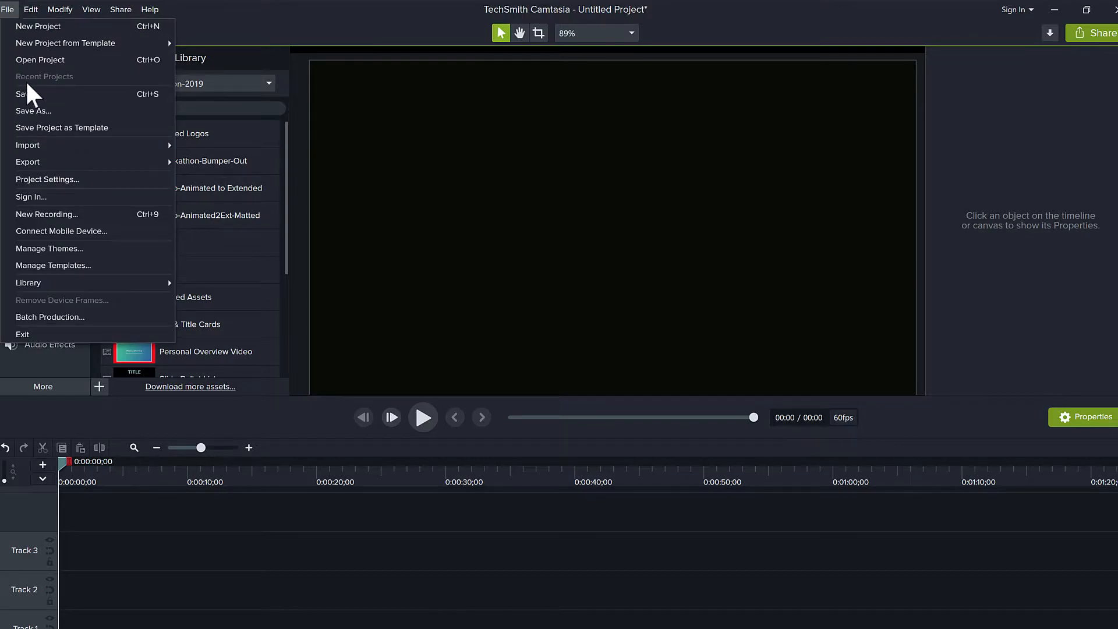
click(50, 265)
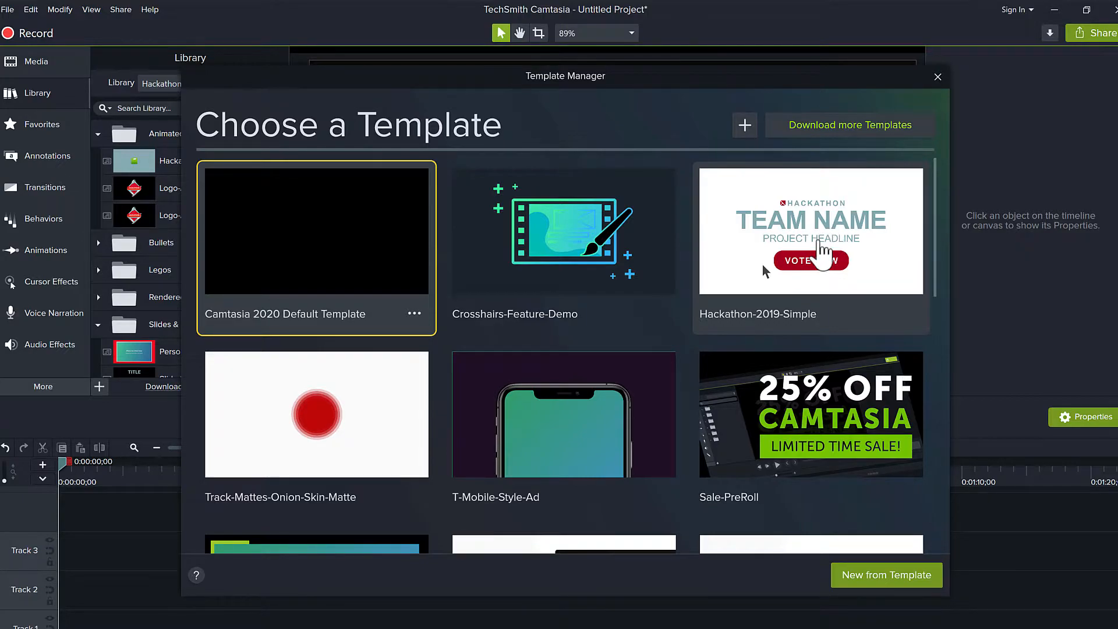
click(763, 264)
double_click(762, 264)
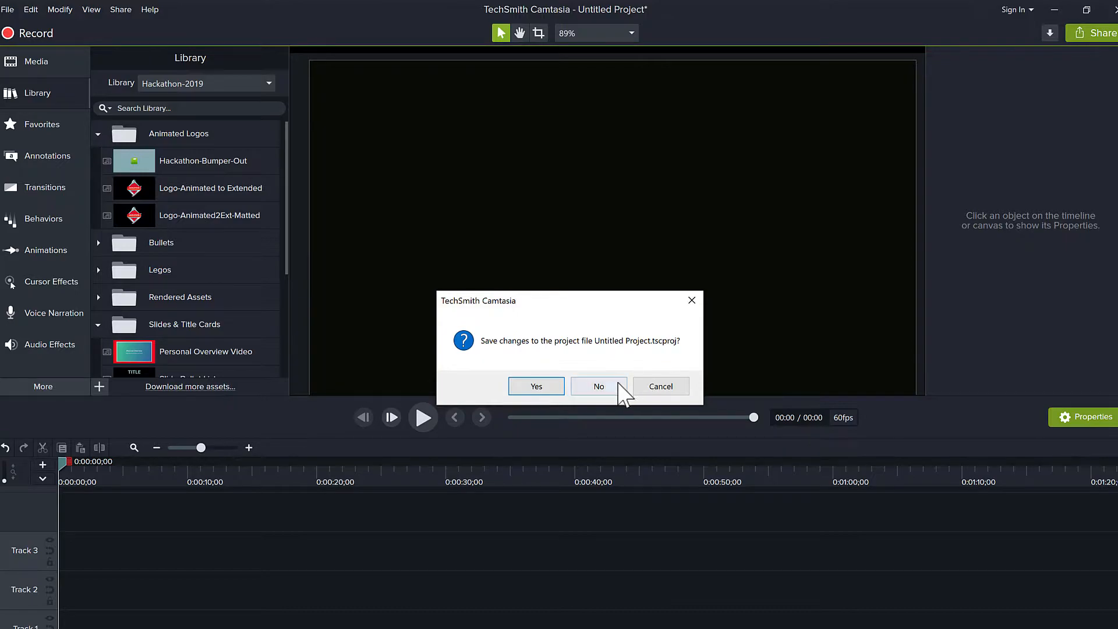
click(582, 388)
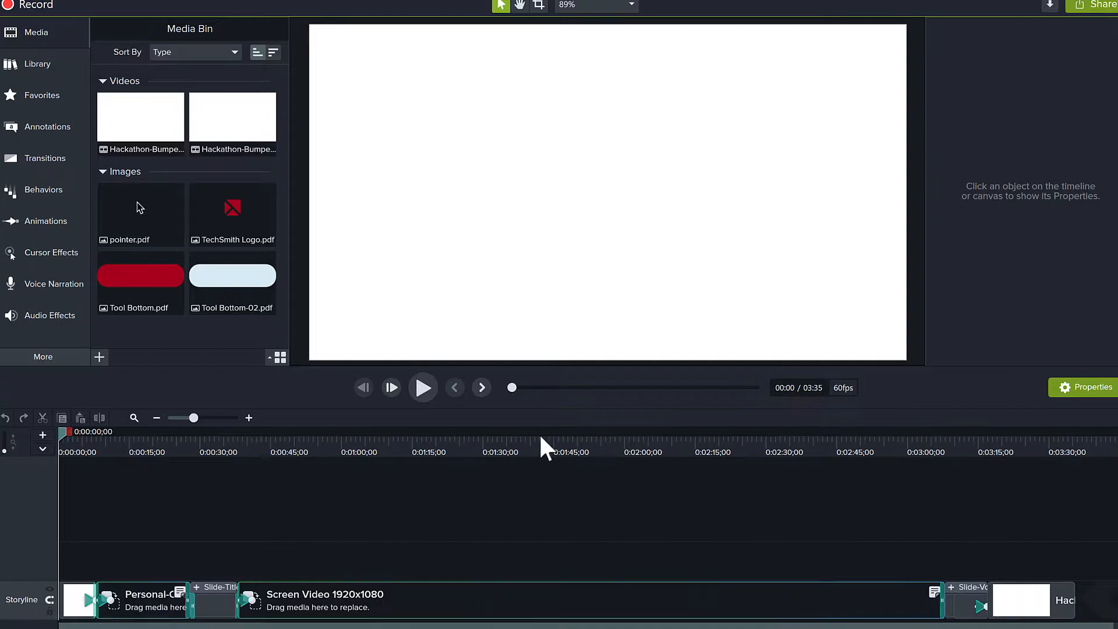
- Preview the timeline at about 1:41 and select the Screen Video 1920x1080 placeholder to view its title and note
click(535, 441)
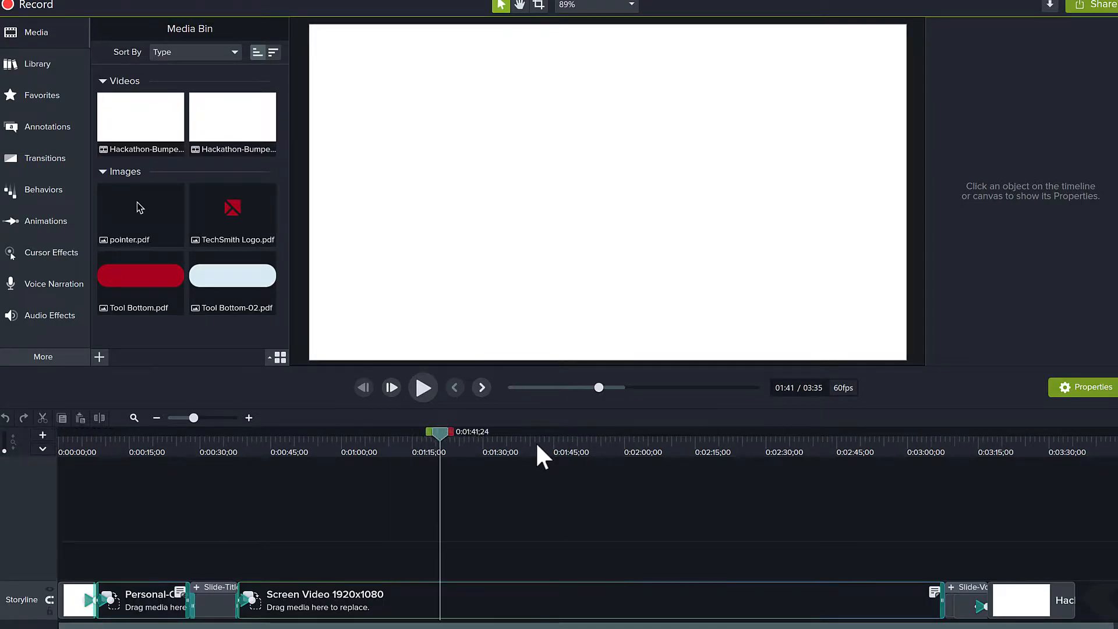
drag(531, 431, 548, 506)
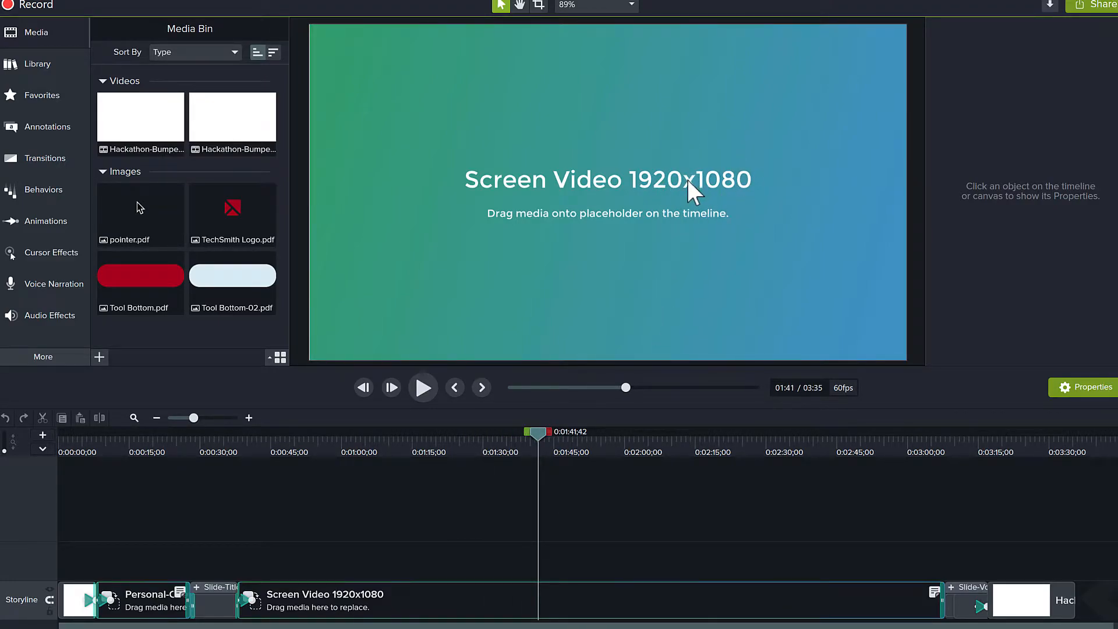
click(618, 596)
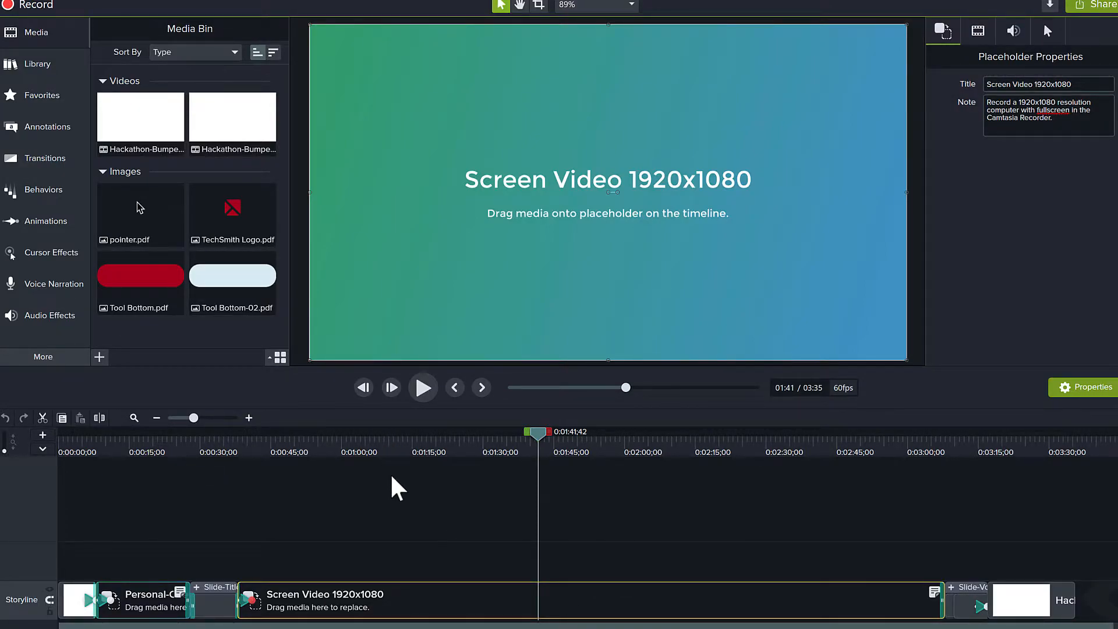
- Preview the vote slide at about 3:12 and select its clip to view its editable text properties
drag(524, 446, 286, 460)
drag(113, 462, 142, 474)
drag(1008, 460, 966, 465)
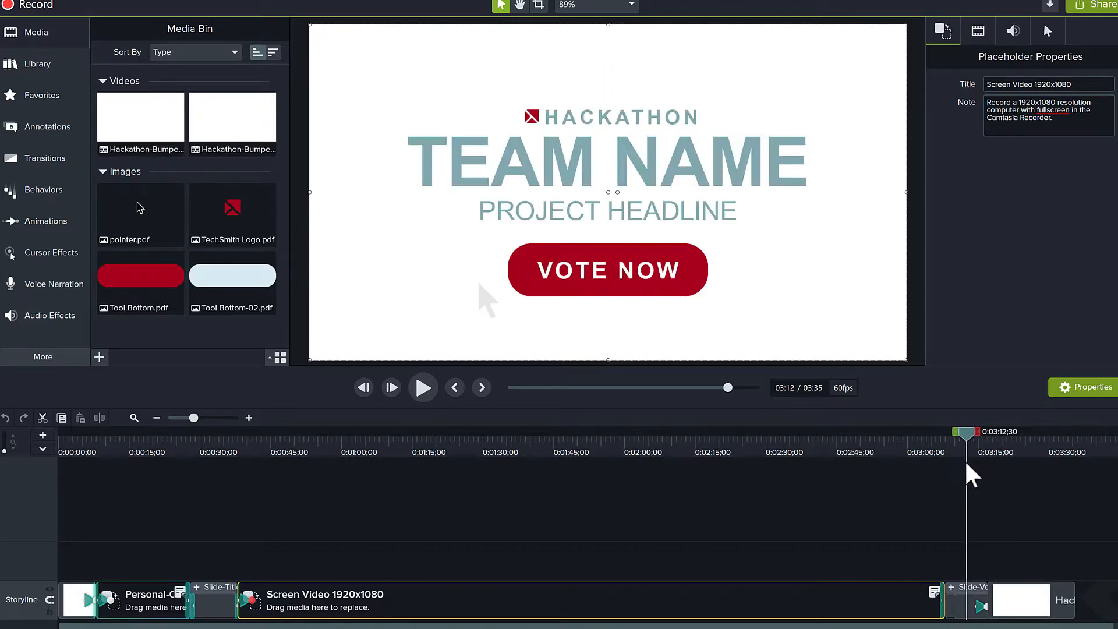
click(974, 591)
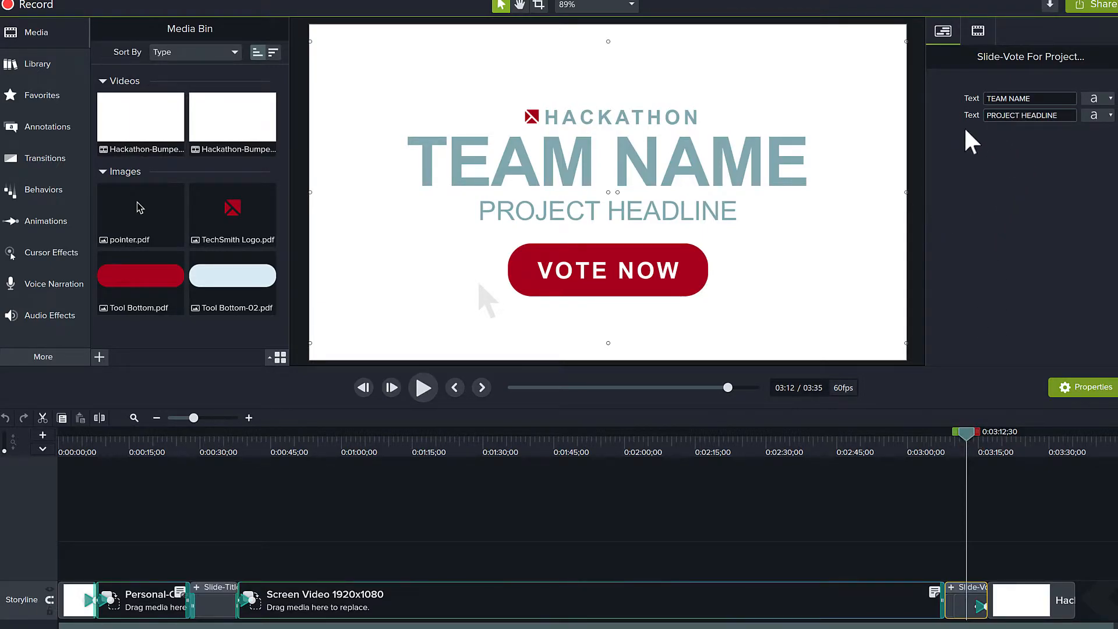
- Preview the title slide at about 0:32 and select its clip to view its theme and text properties
click(224, 449)
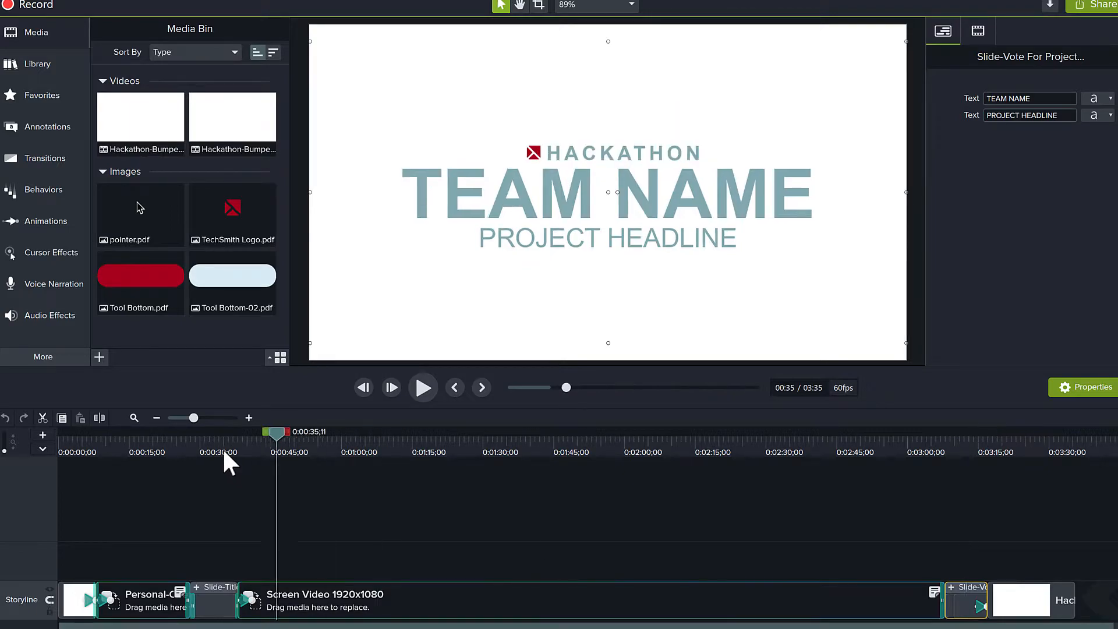
drag(224, 438, 215, 444)
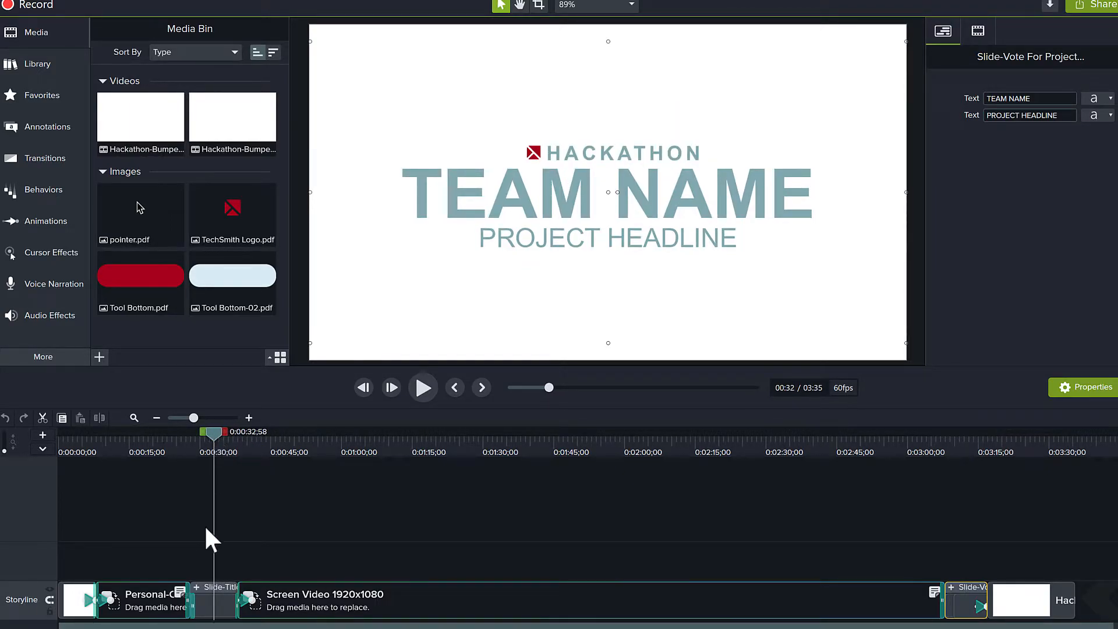
click(214, 588)
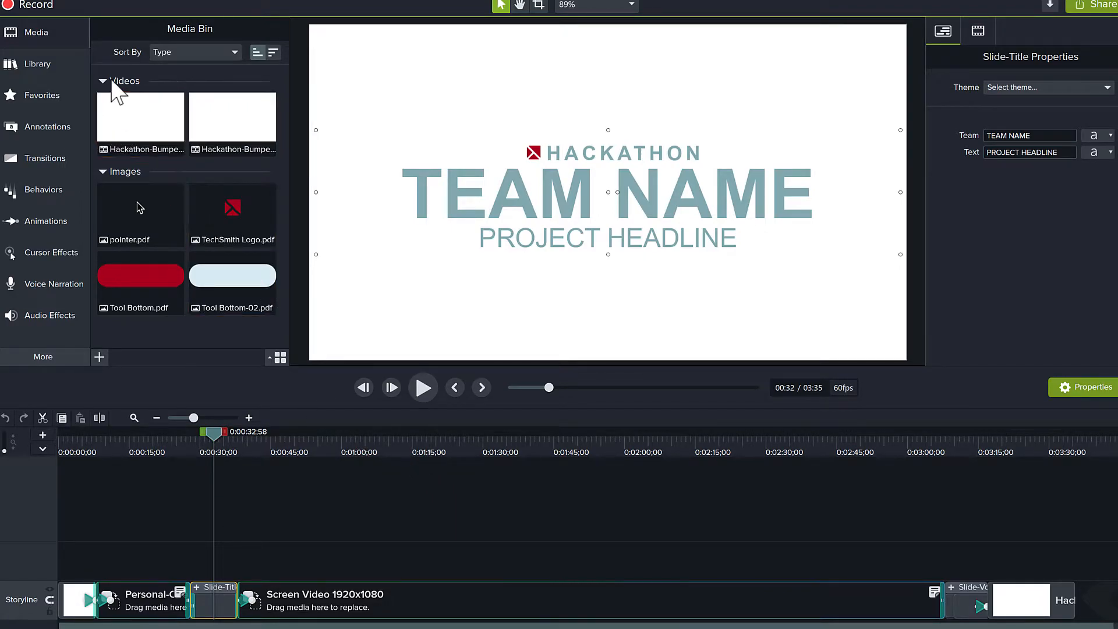
- Open the Hackathon-2019 library, look over its Animated Logos folder, and leave that folder collapsed
click(51, 65)
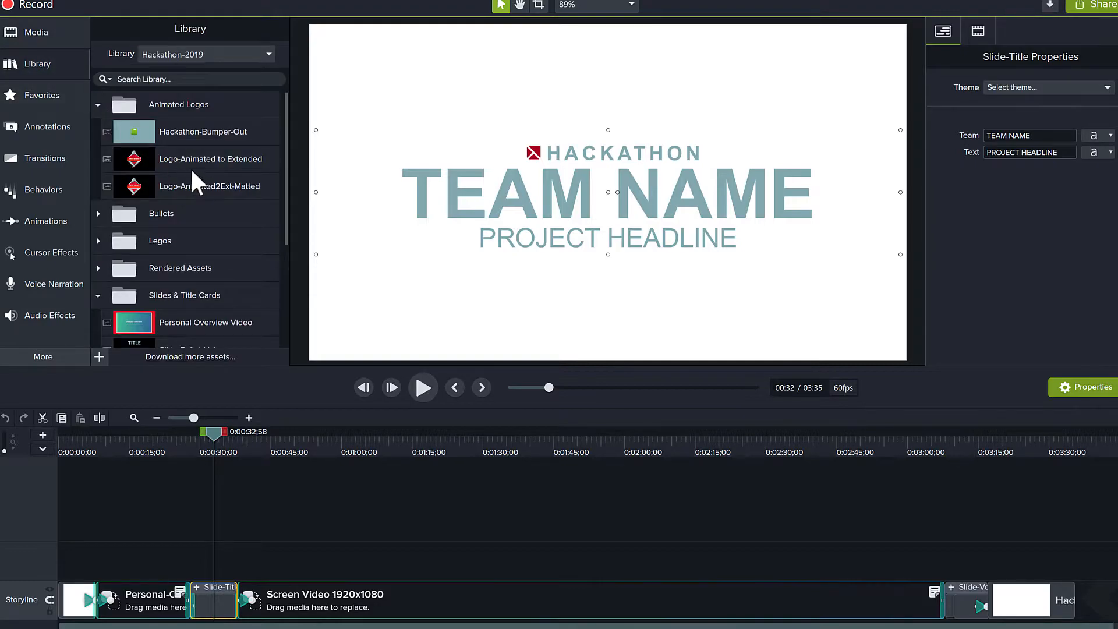
click(98, 105)
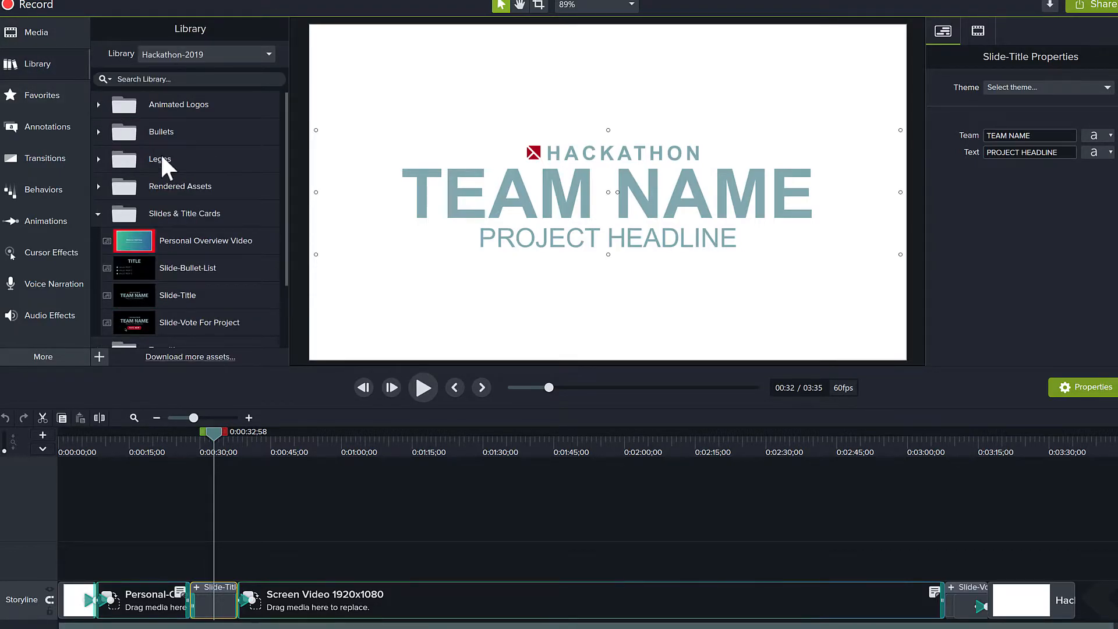
click(98, 104)
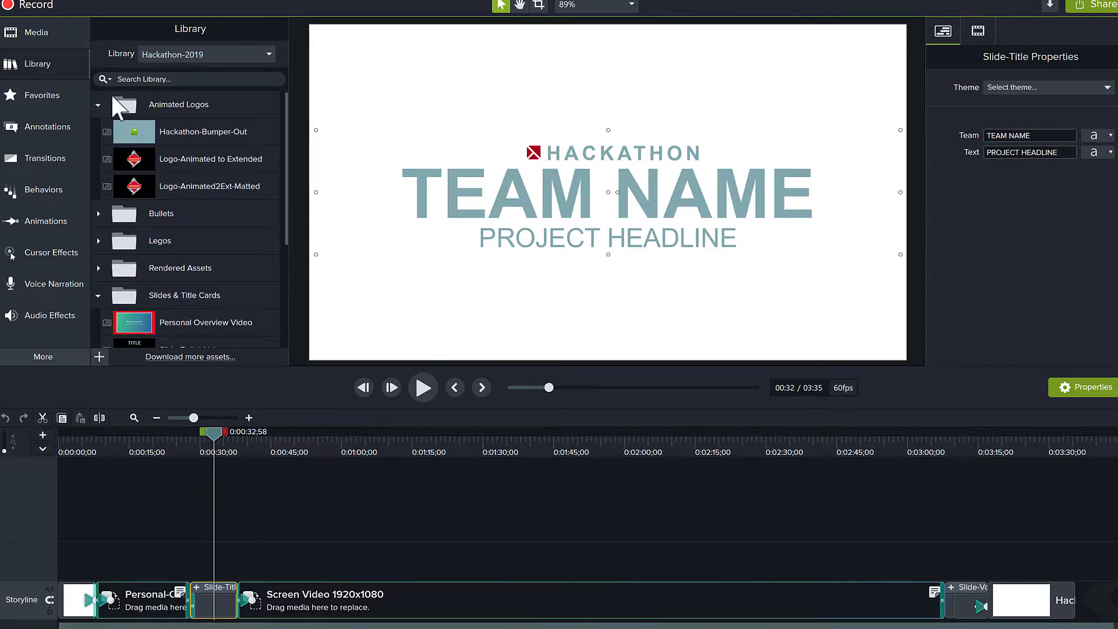
click(97, 105)
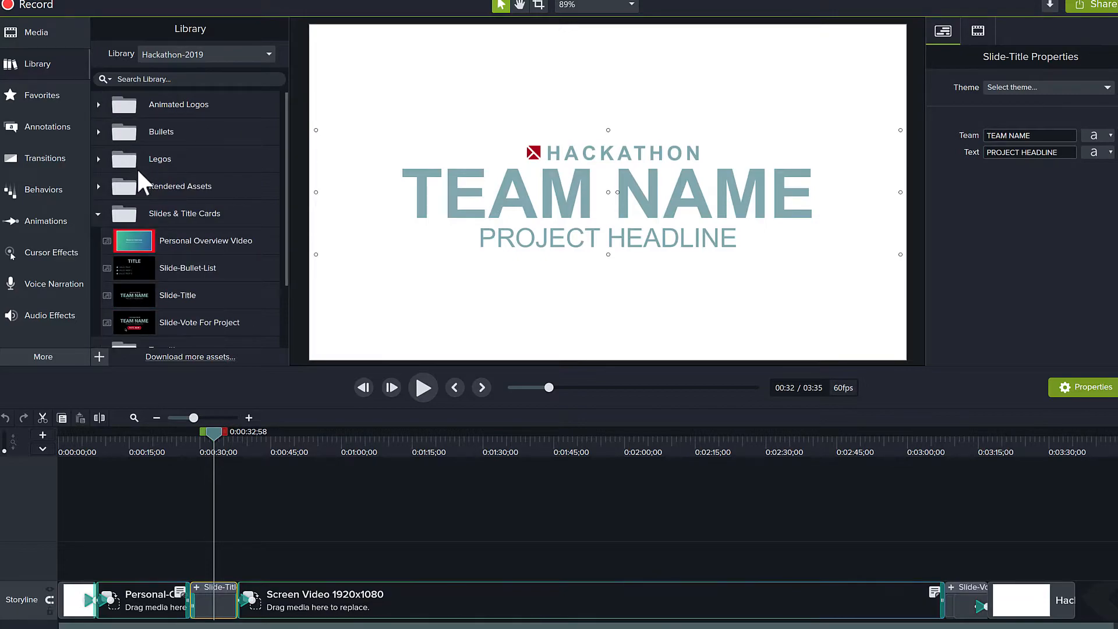
- Place the Slide-Bullet-List asset on Track 2 at about 0:32 and hide the Storyline track to preview the slide alone
click(177, 274)
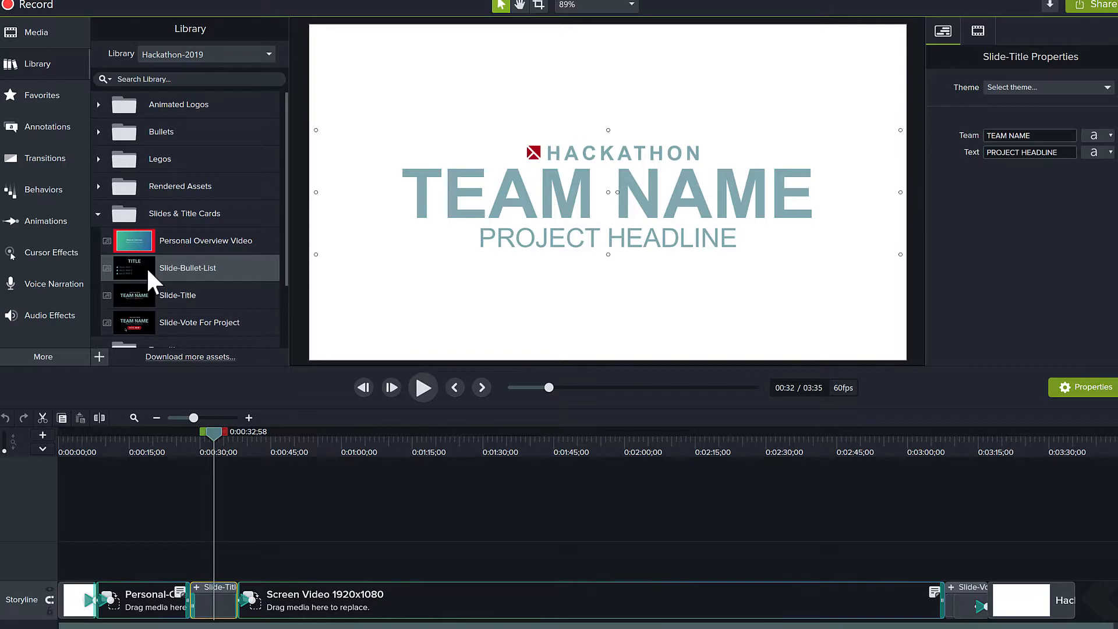
drag(148, 267, 210, 546)
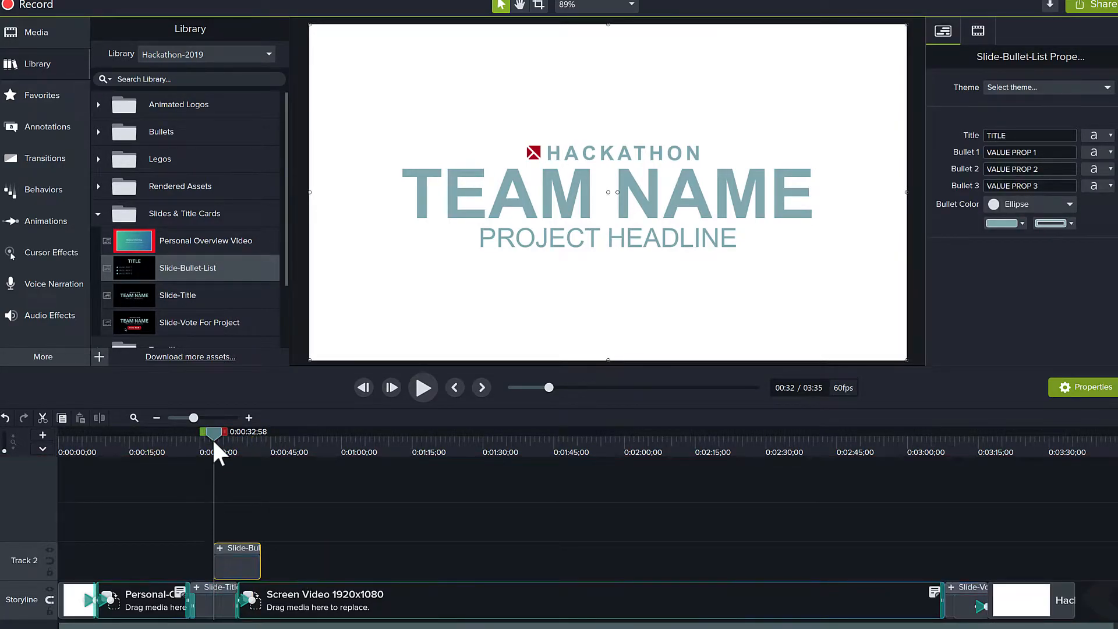
drag(214, 434, 229, 432)
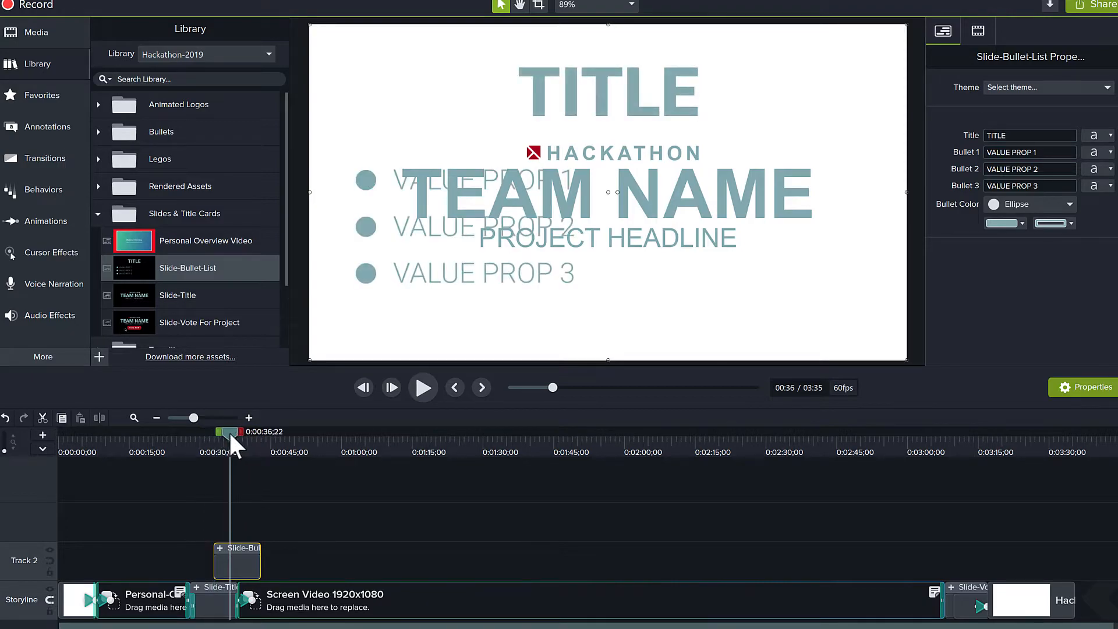
click(52, 589)
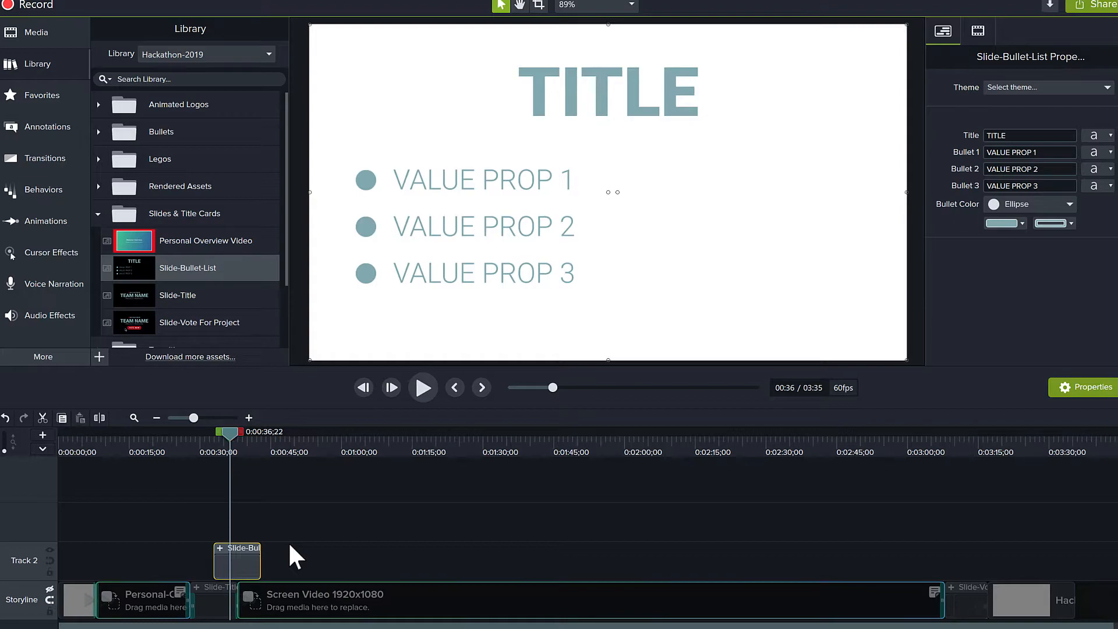
- Replace the bullet-list slide on Track 2 with the Slide-Title asset
key(Delete)
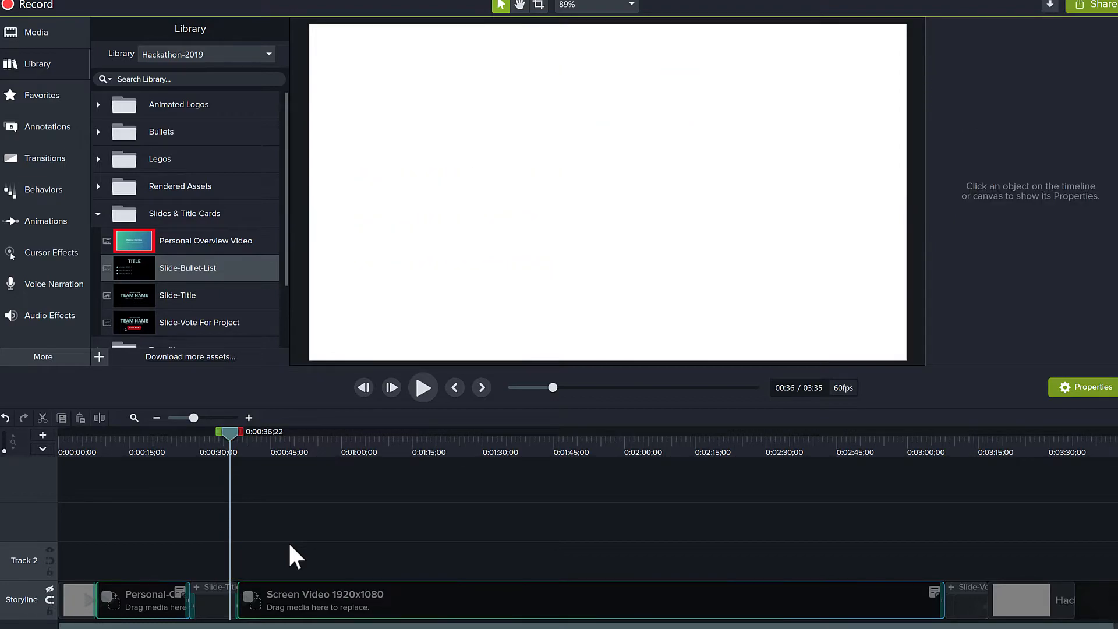
click(172, 295)
drag(147, 292, 221, 549)
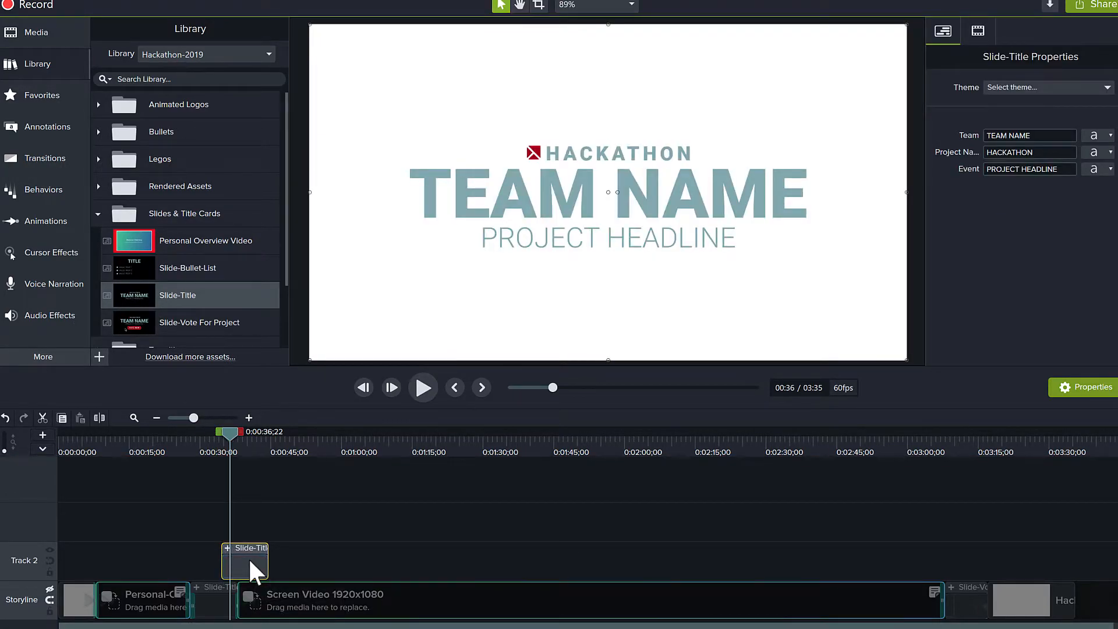
- Swap the title slide on Track 2 for the Slide-Vote For Project asset, preview it, and delete it
key(Delete)
drag(177, 325, 224, 510)
drag(226, 551, 217, 555)
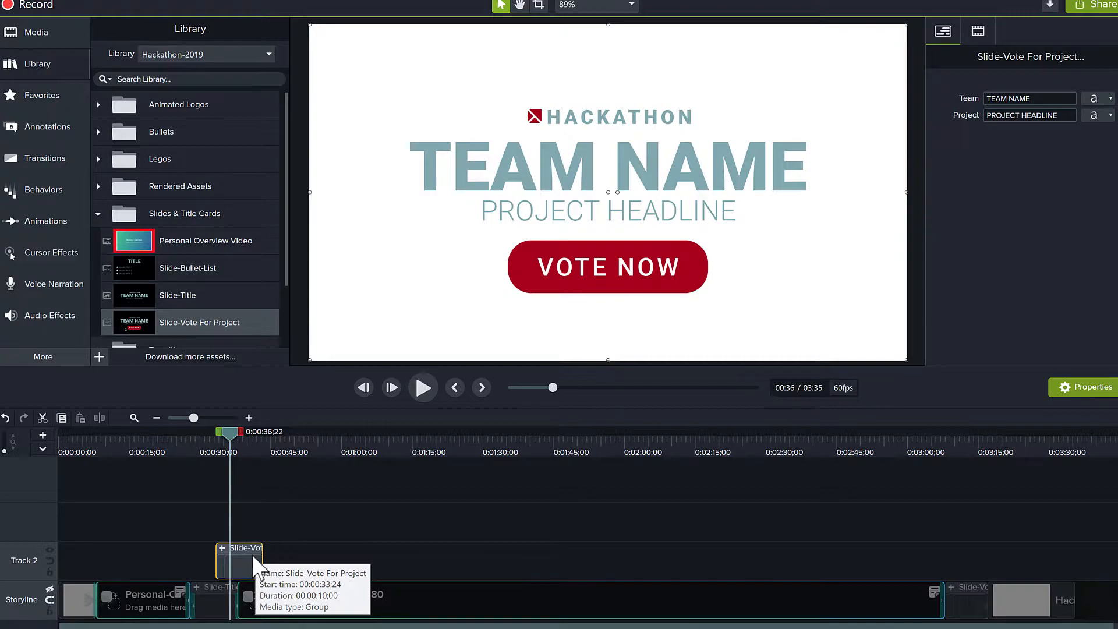
key(Delete)
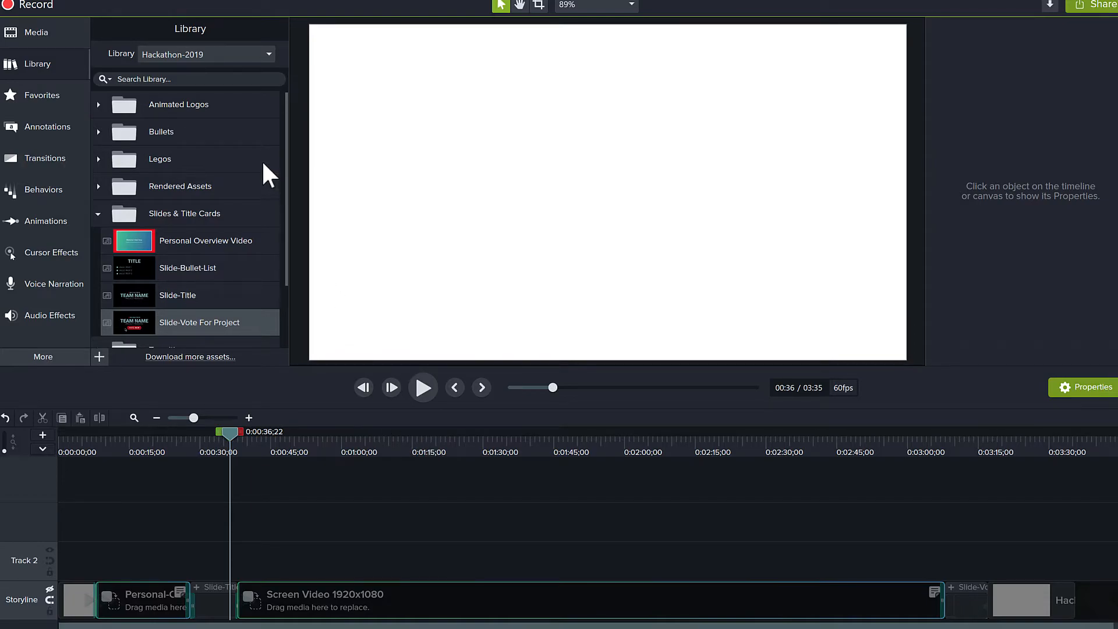
- Collapse the Slides & Title Cards folder and look through the assets in the Legos folder
click(98, 213)
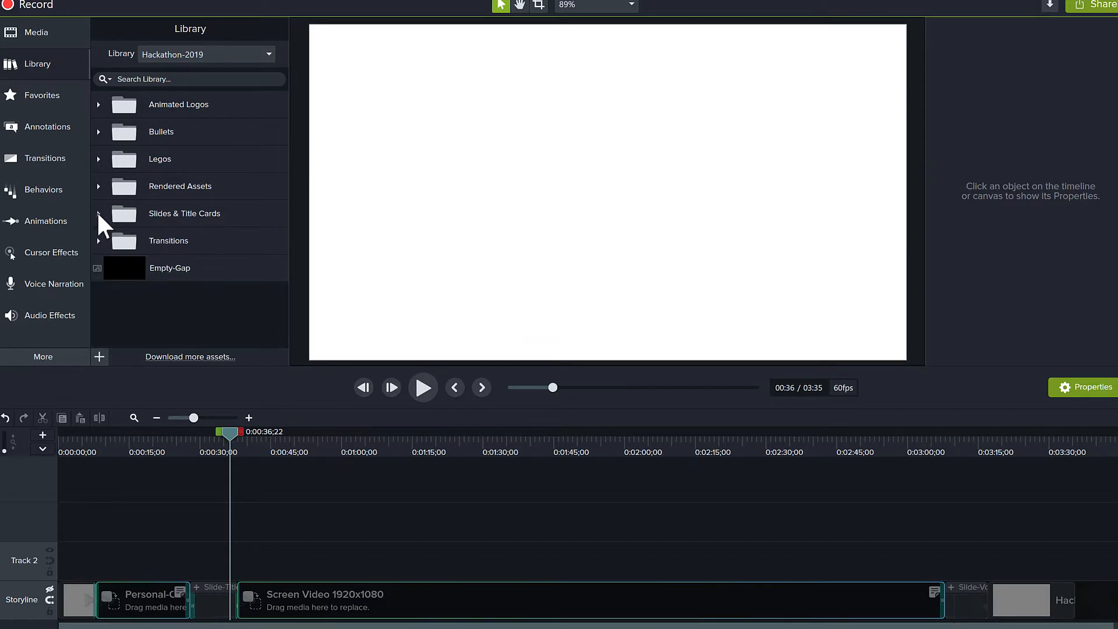
click(98, 159)
scroll(159, 222, down, 3)
scroll(158, 220, up, 3)
click(98, 159)
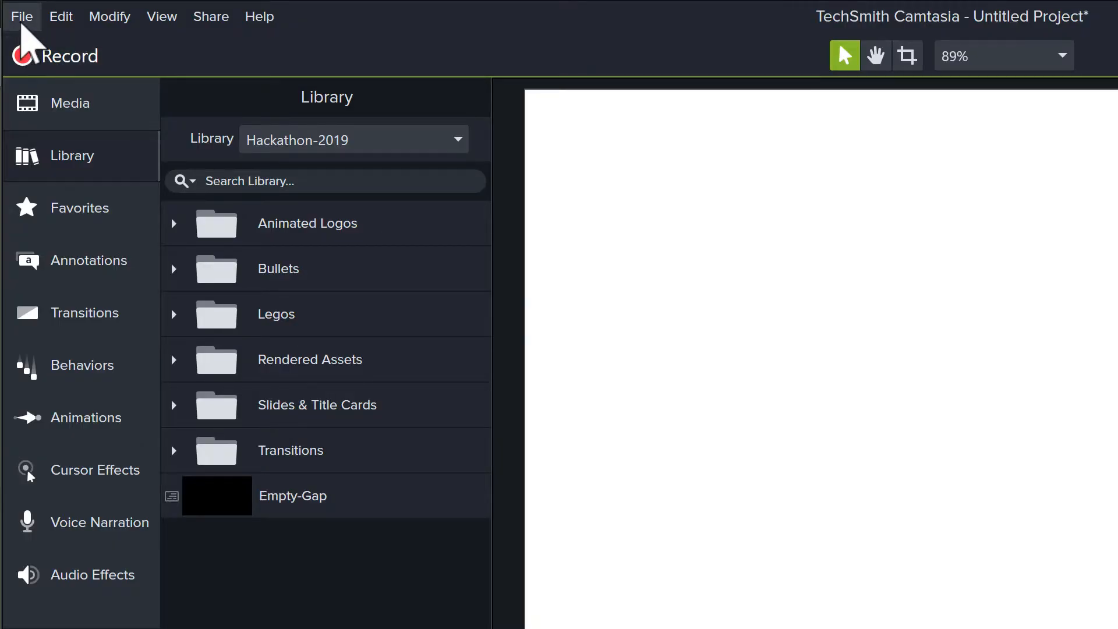
- Look through the available themes in the Theme Manager and close it without making changes
click(22, 24)
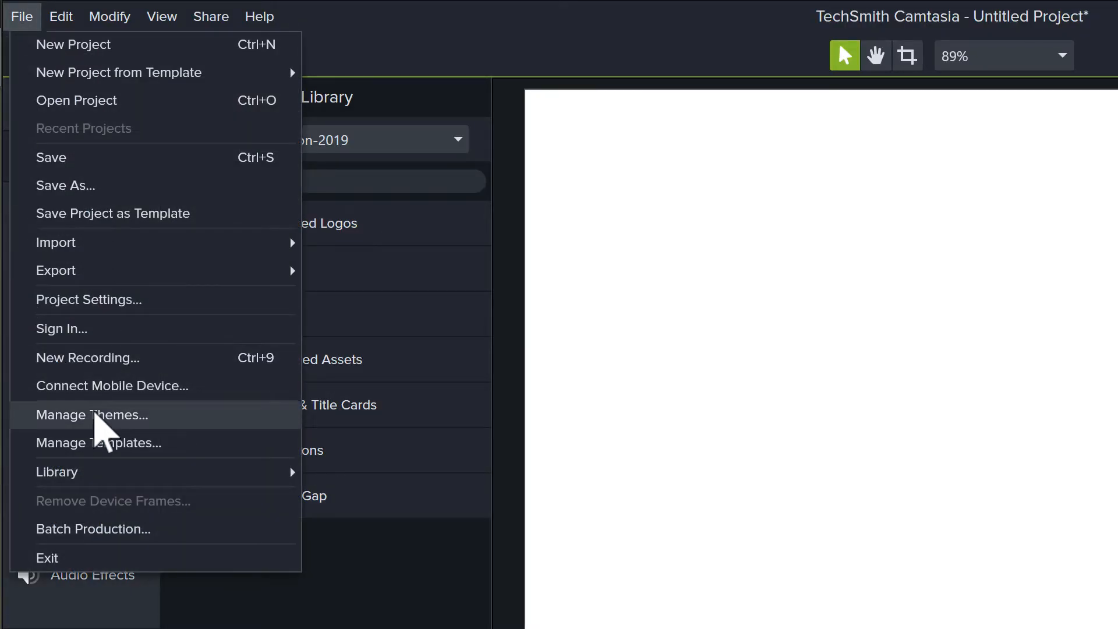
click(96, 416)
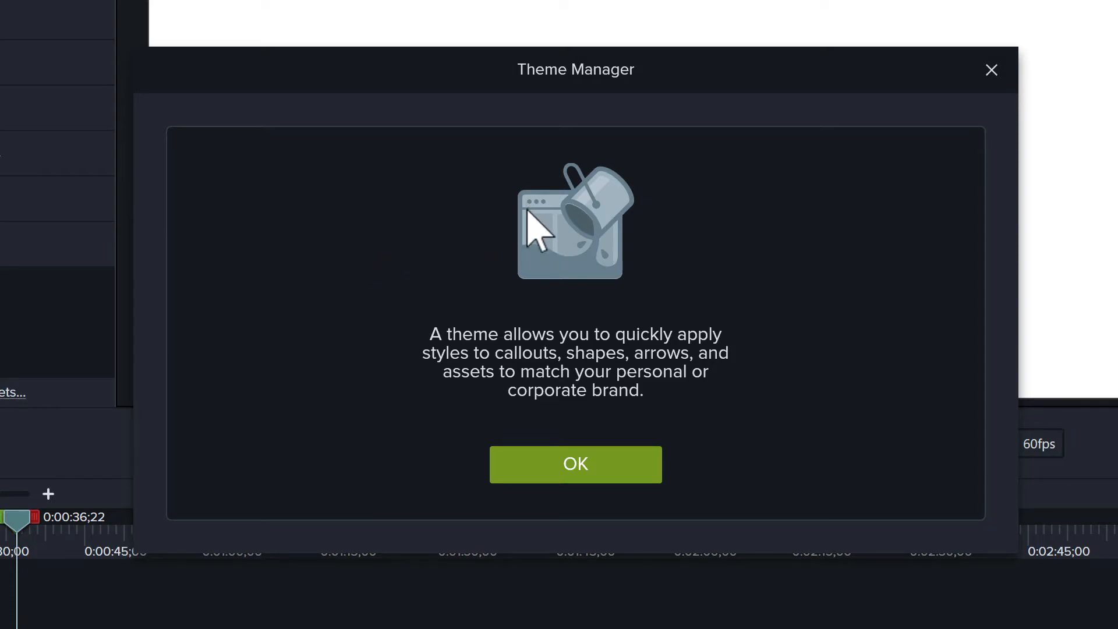
click(573, 465)
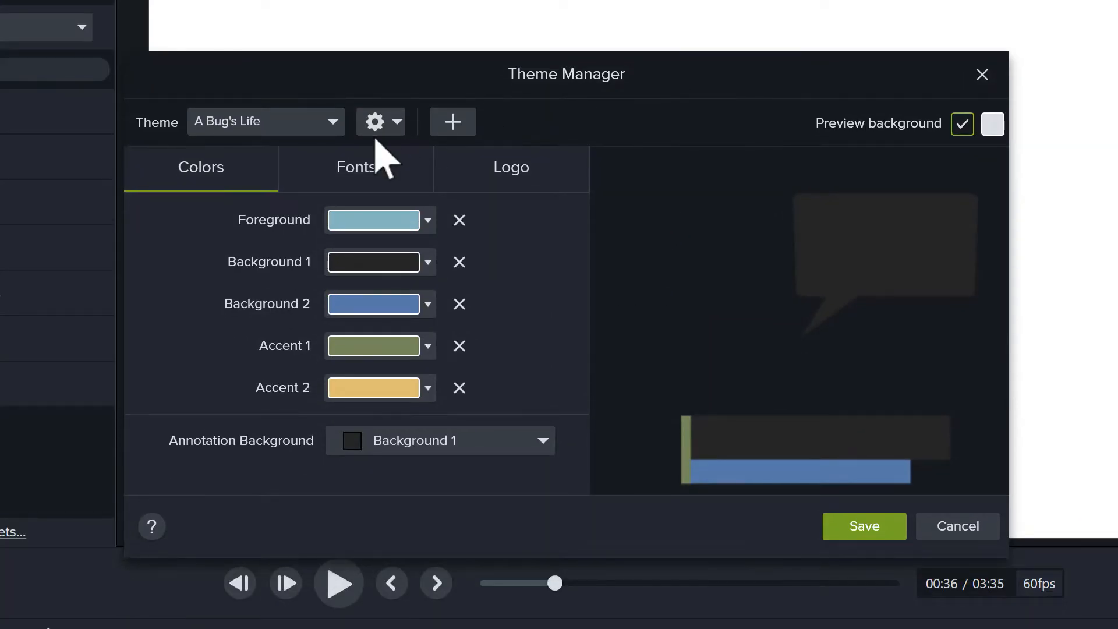
click(340, 118)
scroll(349, 280, down, 10)
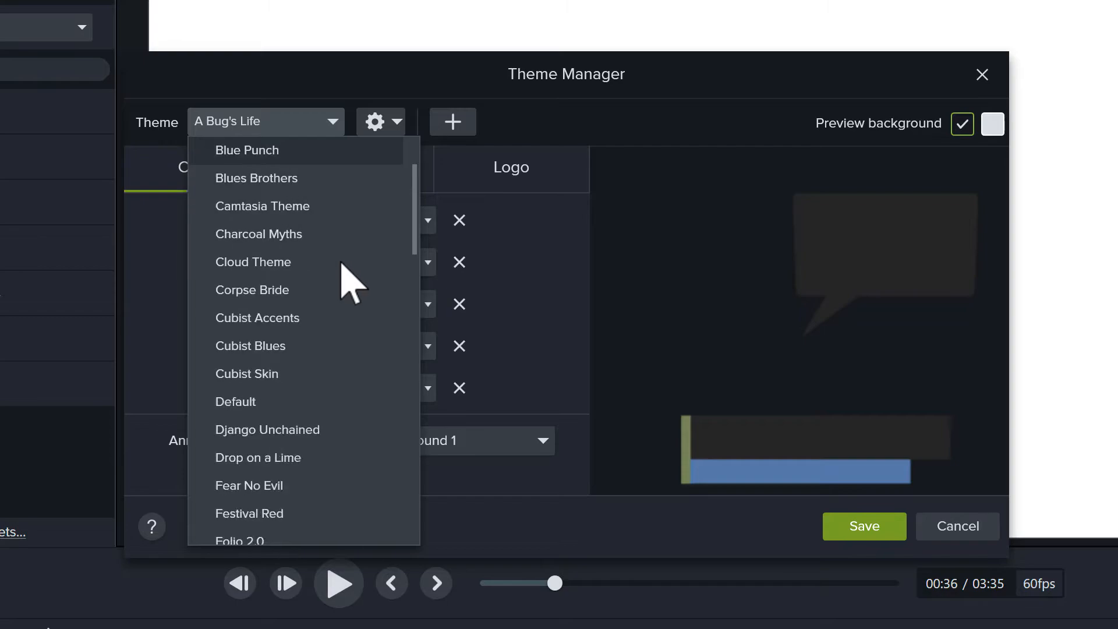
scroll(349, 279, up, 10)
scroll(349, 280, down, 10)
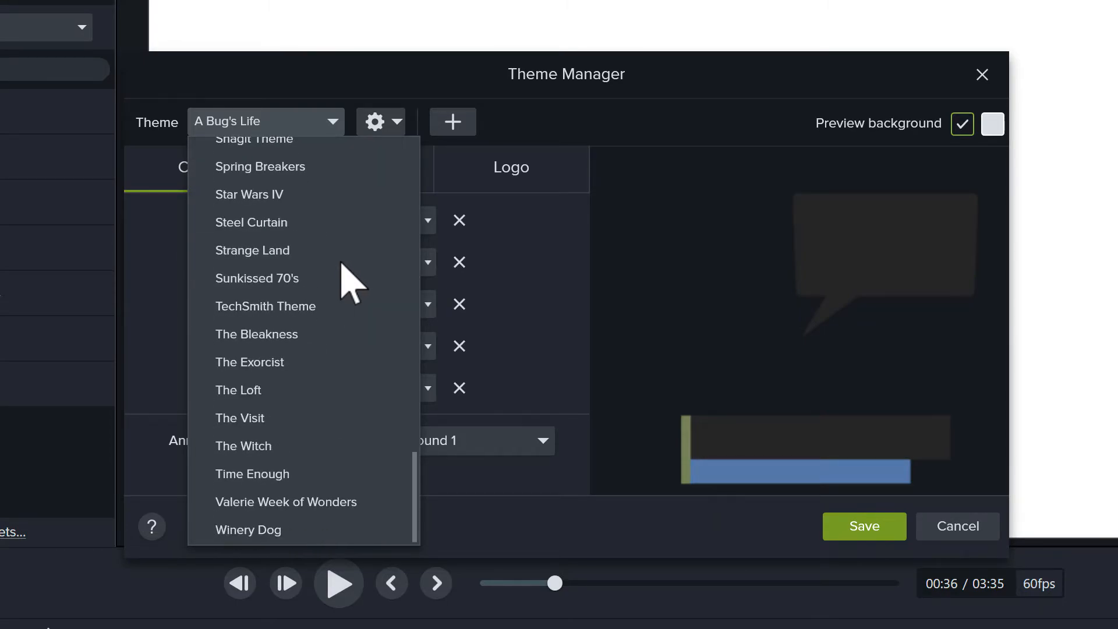
scroll(349, 279, up, 10)
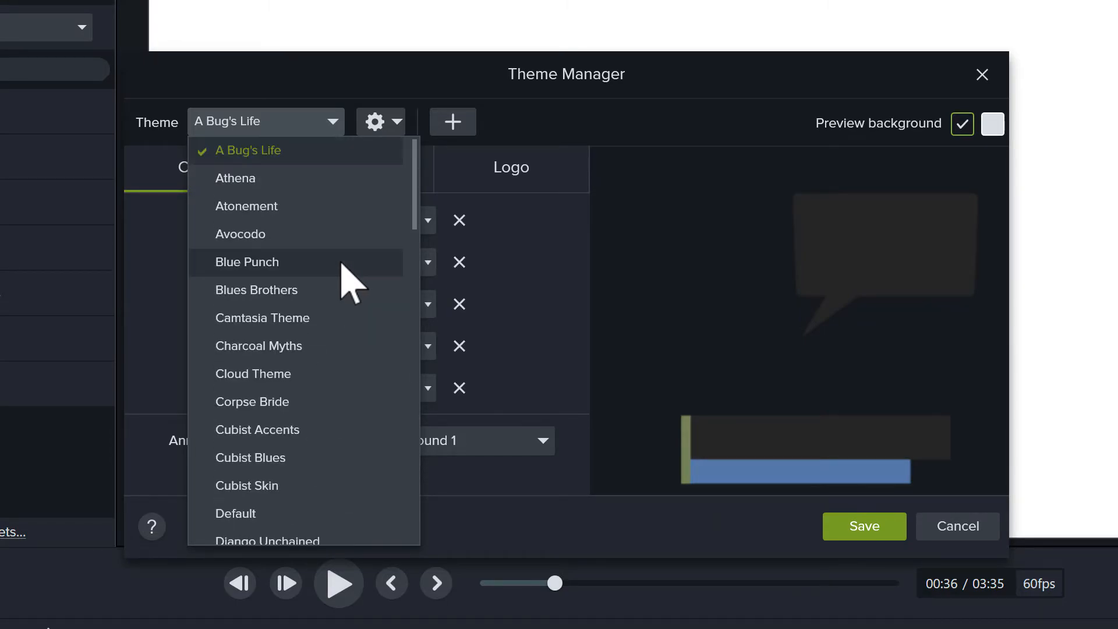
click(586, 130)
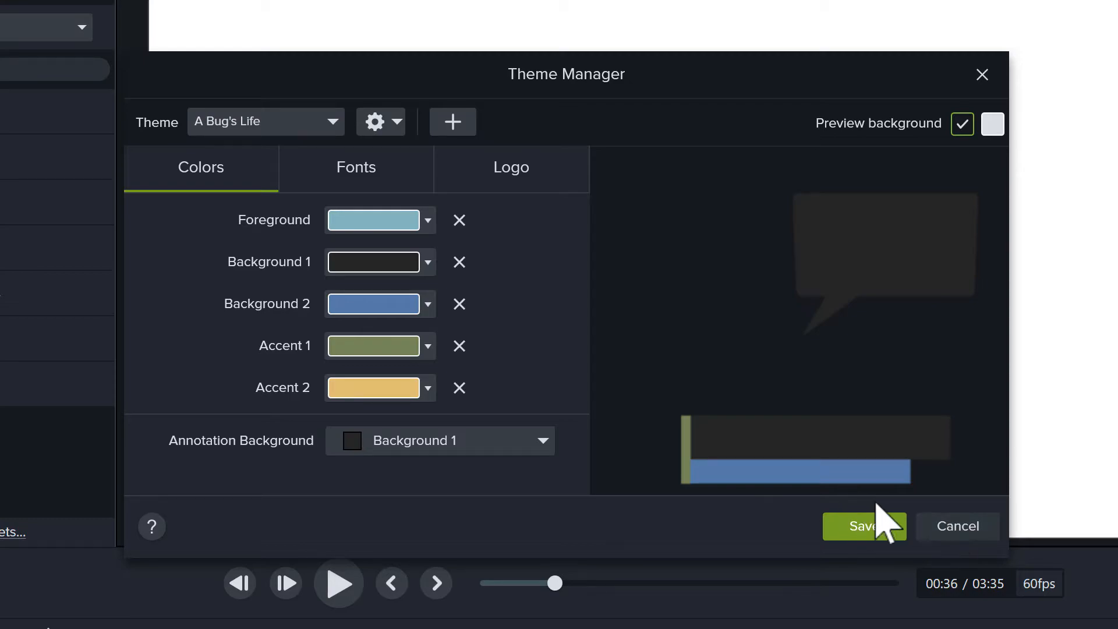
click(952, 527)
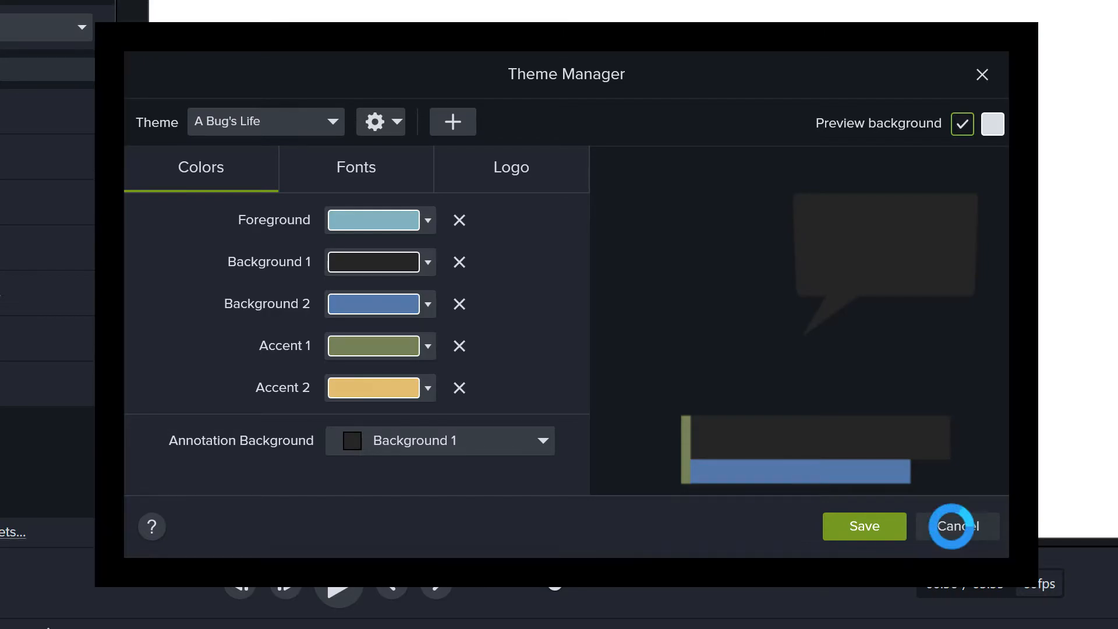
click(981, 75)
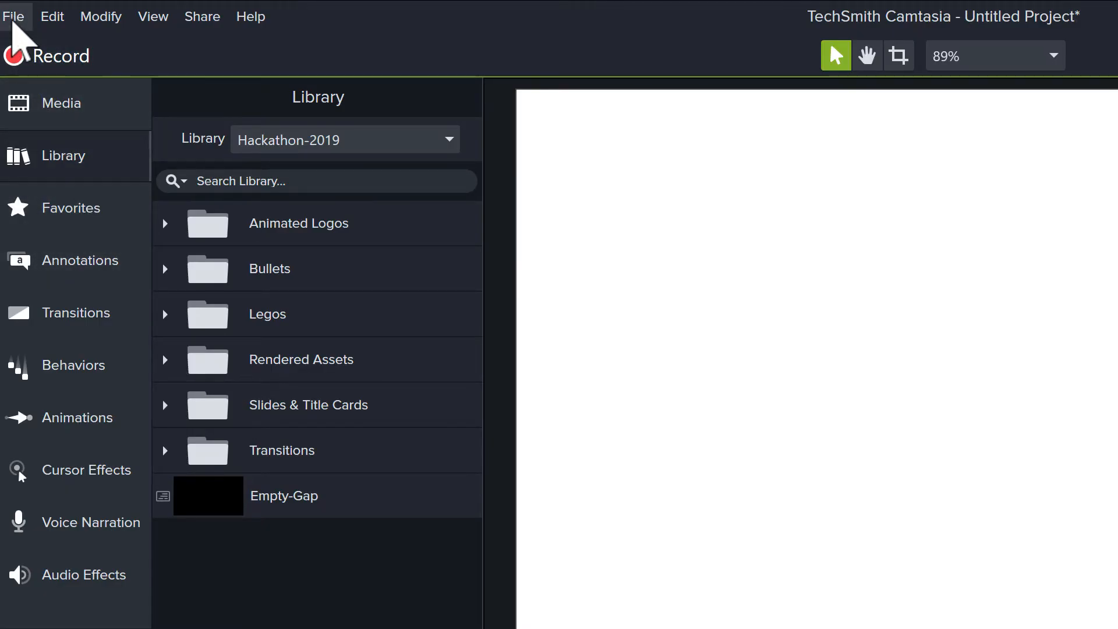
- Start a package export and include the Hackathon-Matted-Windows-1080p template
click(13, 23)
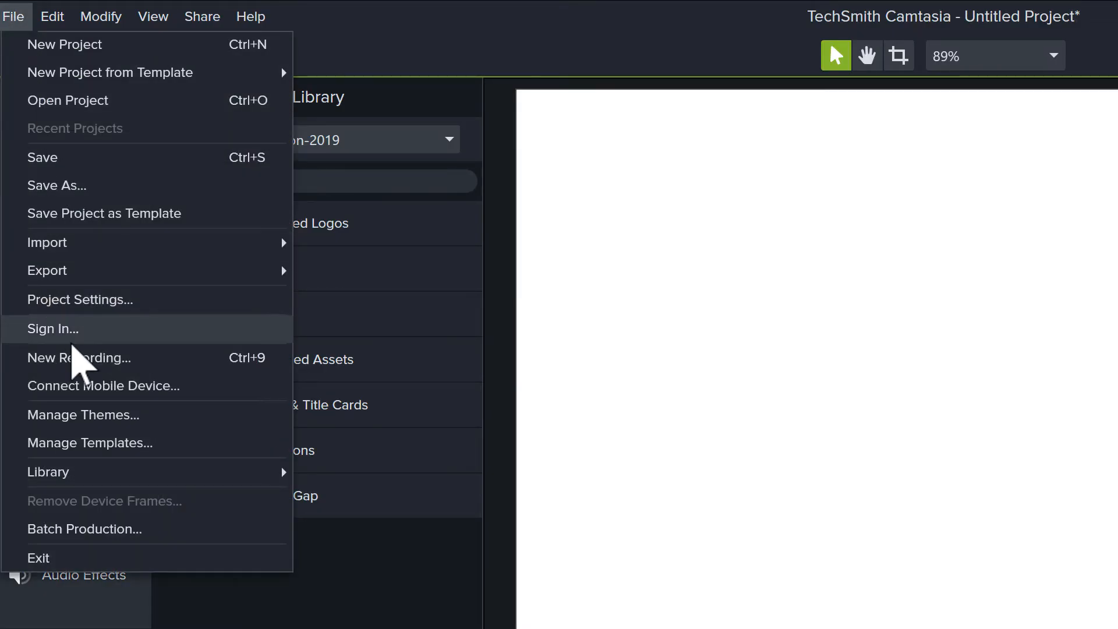
mouse_move(137, 286)
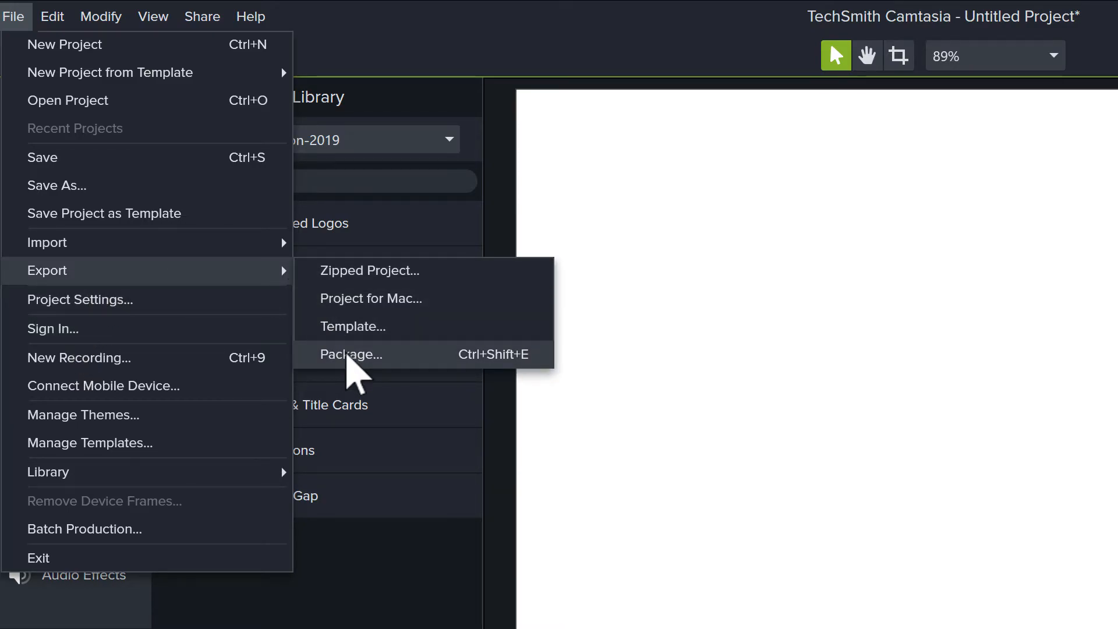
click(346, 353)
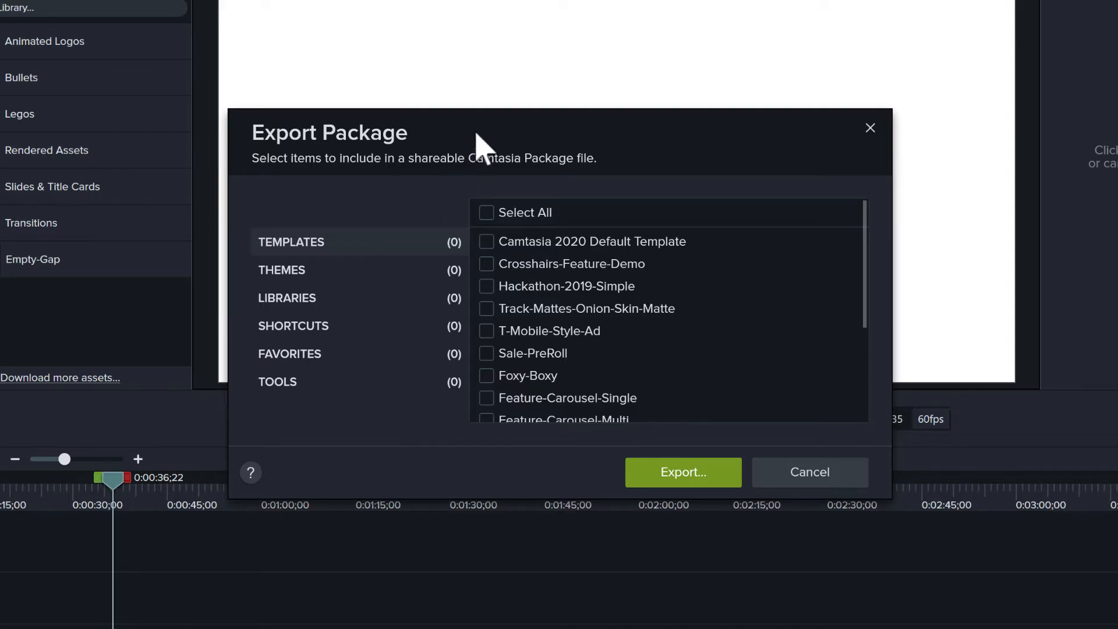
drag(487, 138, 439, 7)
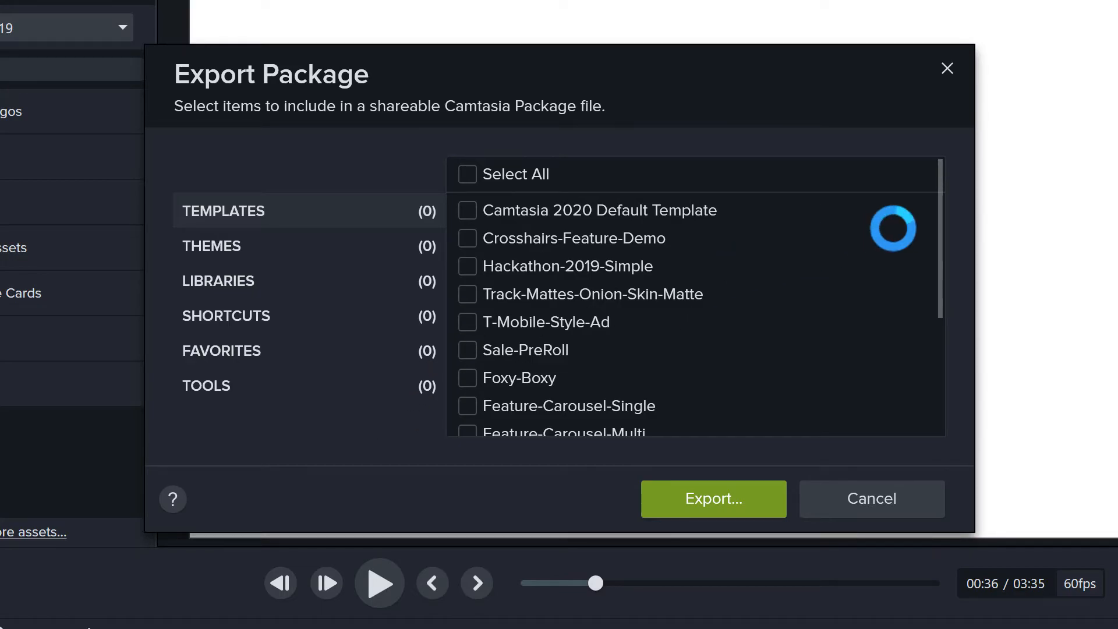
drag(936, 234, 934, 388)
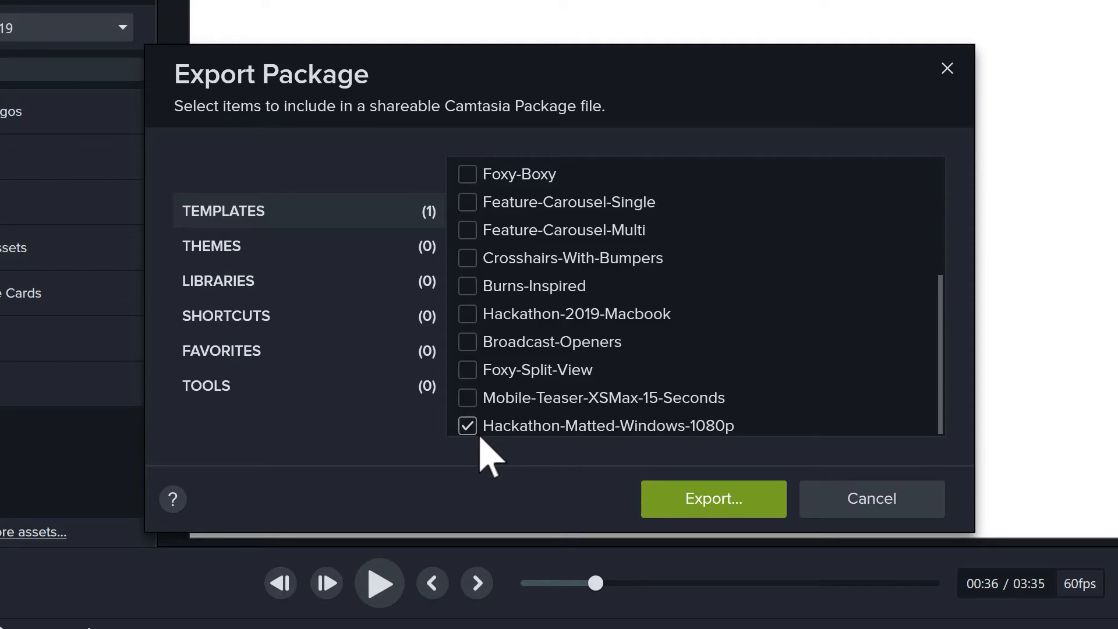
- Add the Hackathon-2019 theme and the Hackathon-2019 library to the export package
click(344, 249)
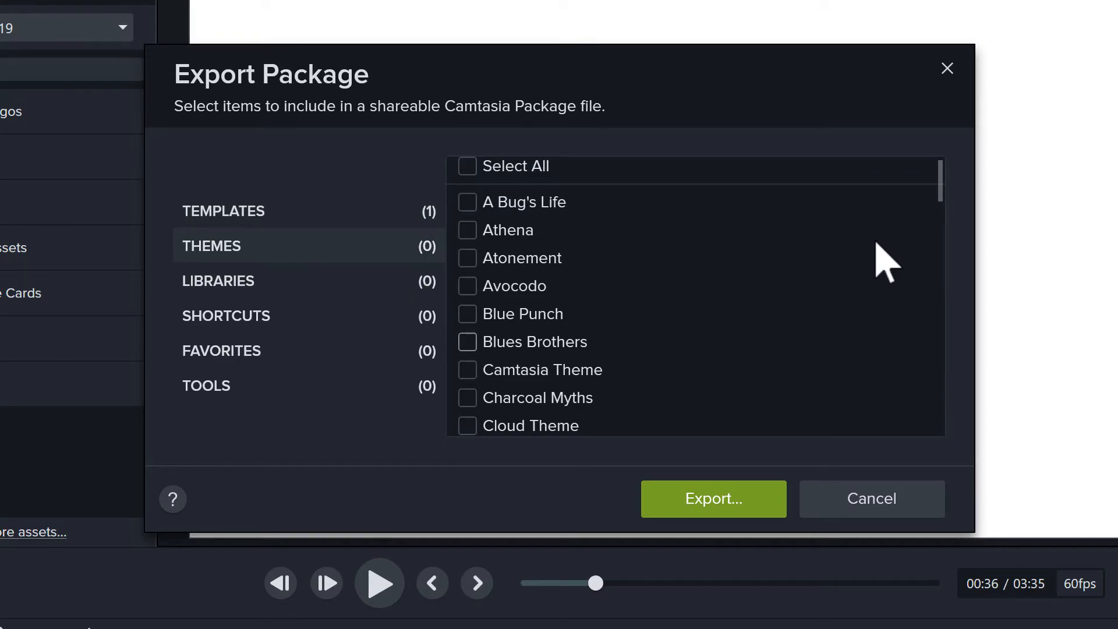
drag(936, 189, 919, 264)
click(469, 359)
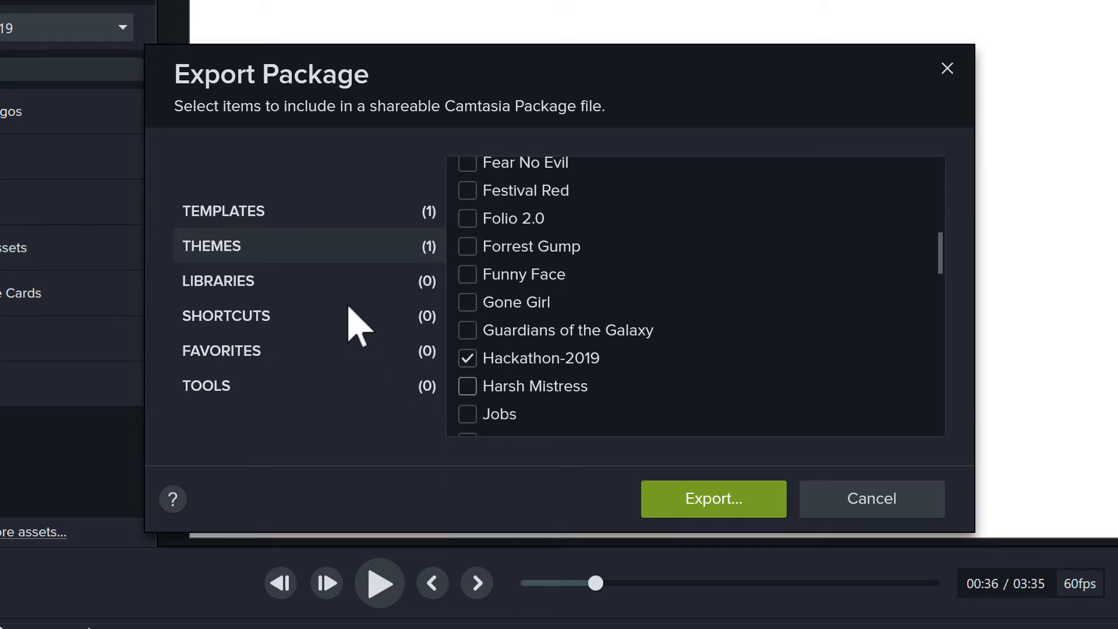
click(363, 282)
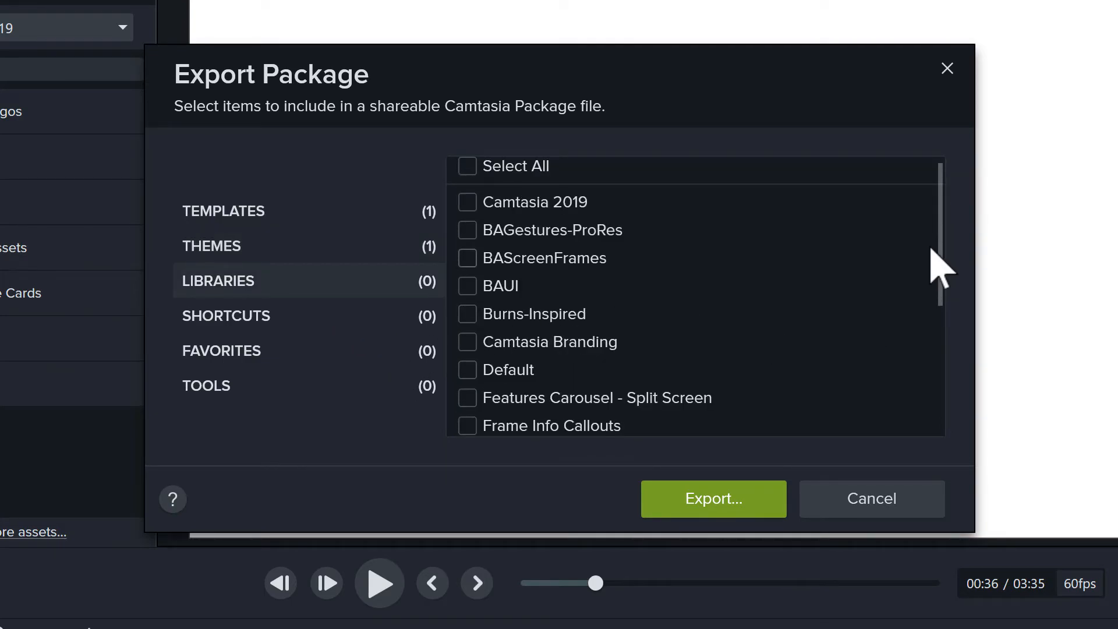
drag(938, 249, 933, 309)
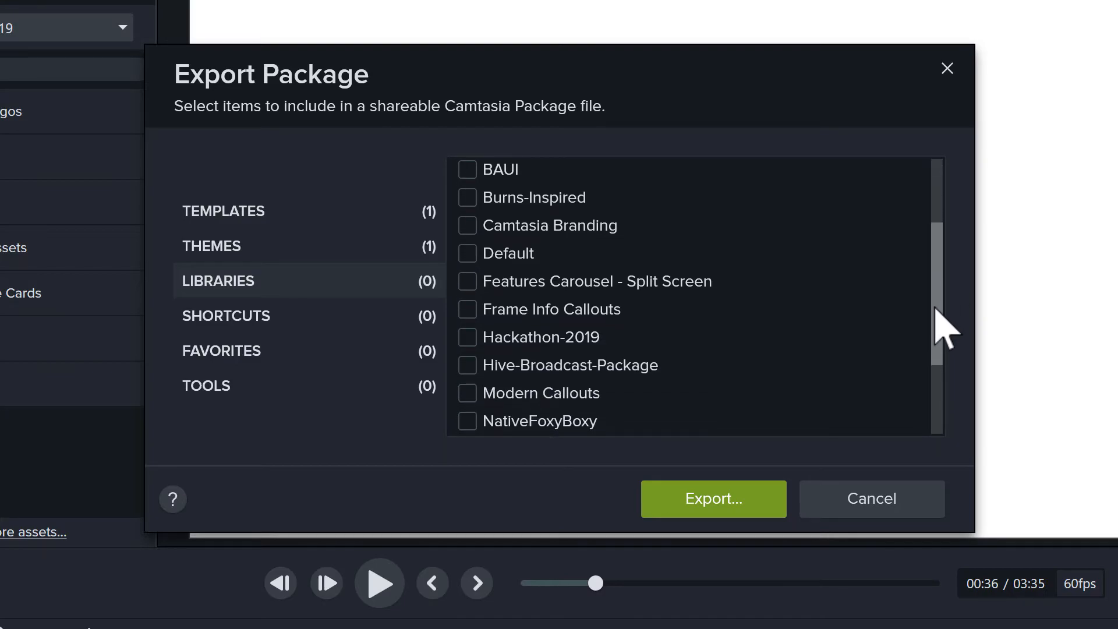
click(467, 338)
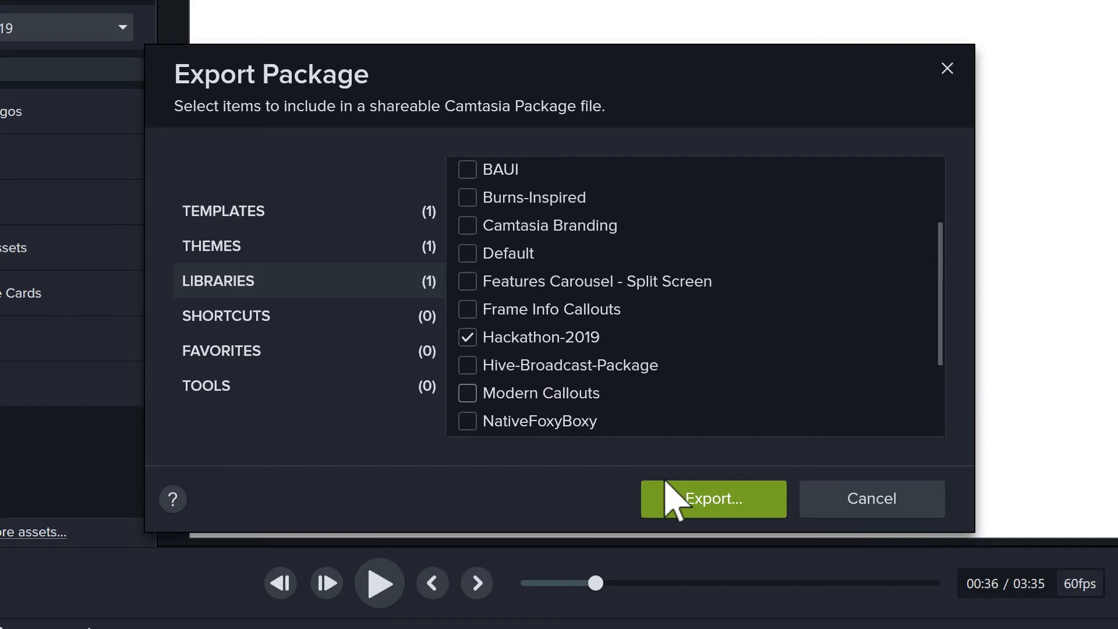
- Export the package to the Desktop under the file name Hackathon-2019
click(715, 499)
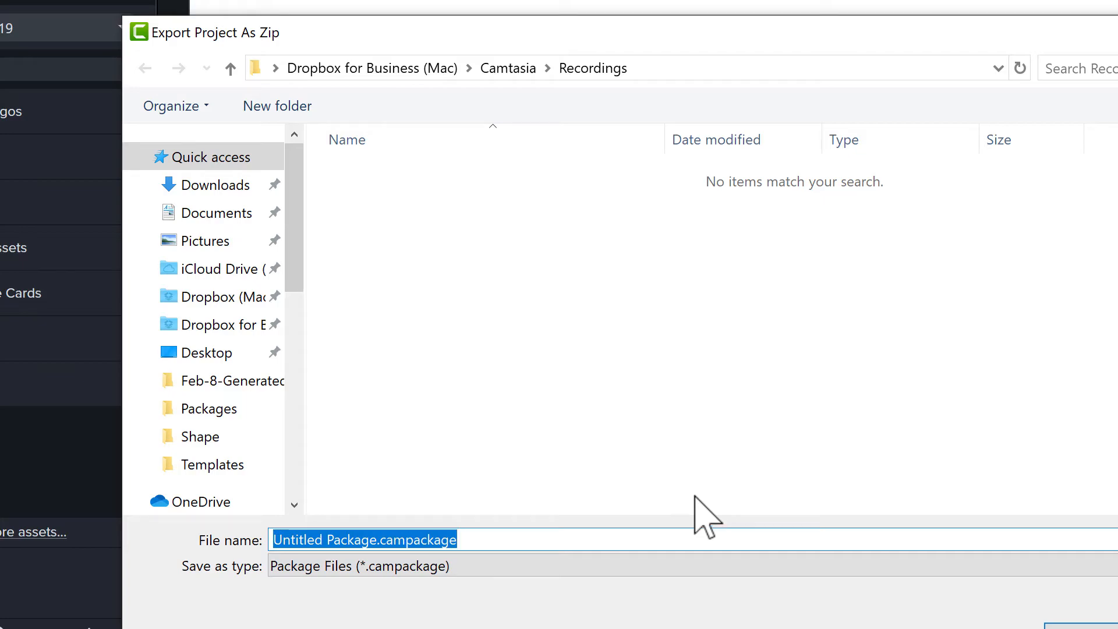
text(Hackathon-2019)
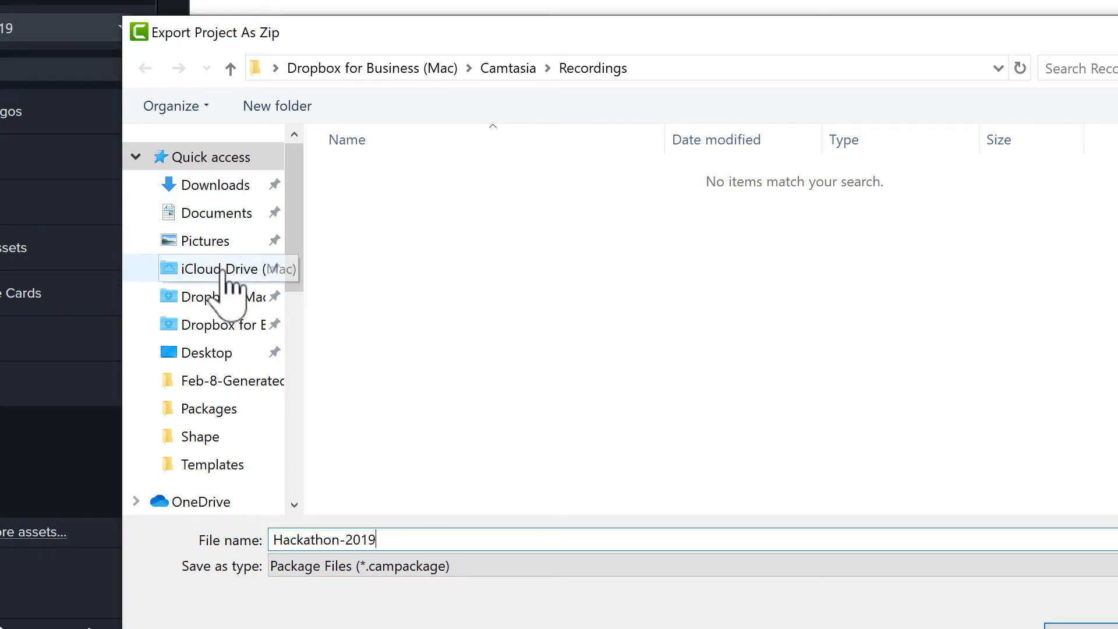
click(227, 352)
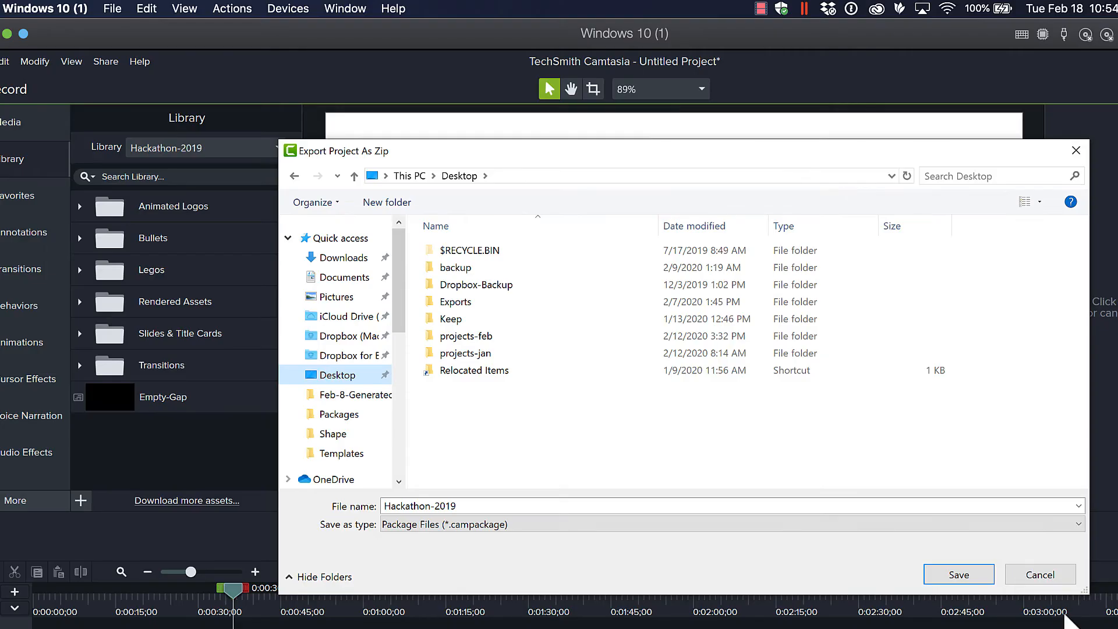
click(968, 578)
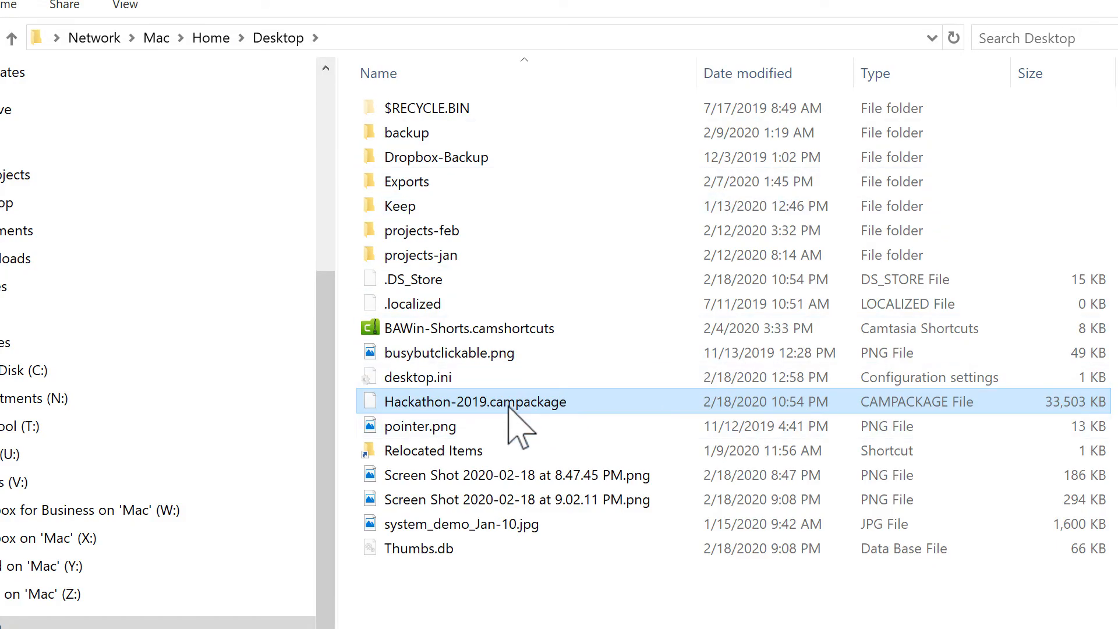
- Switch back to Camtasia and look through the templates in the Template Manager
mouse_move(494, 406)
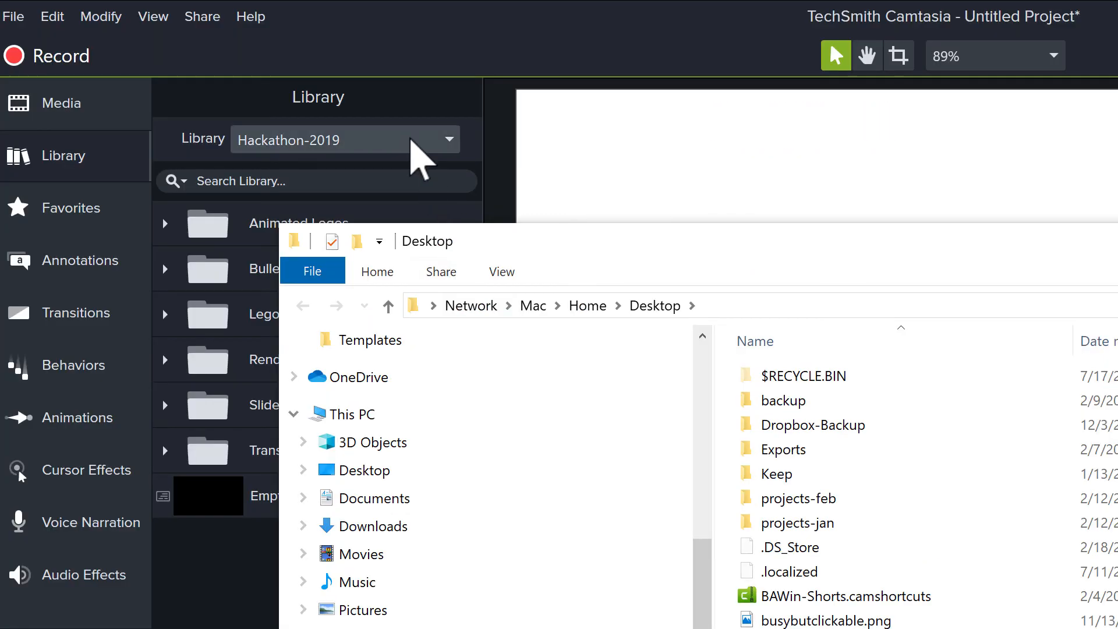
click(490, 152)
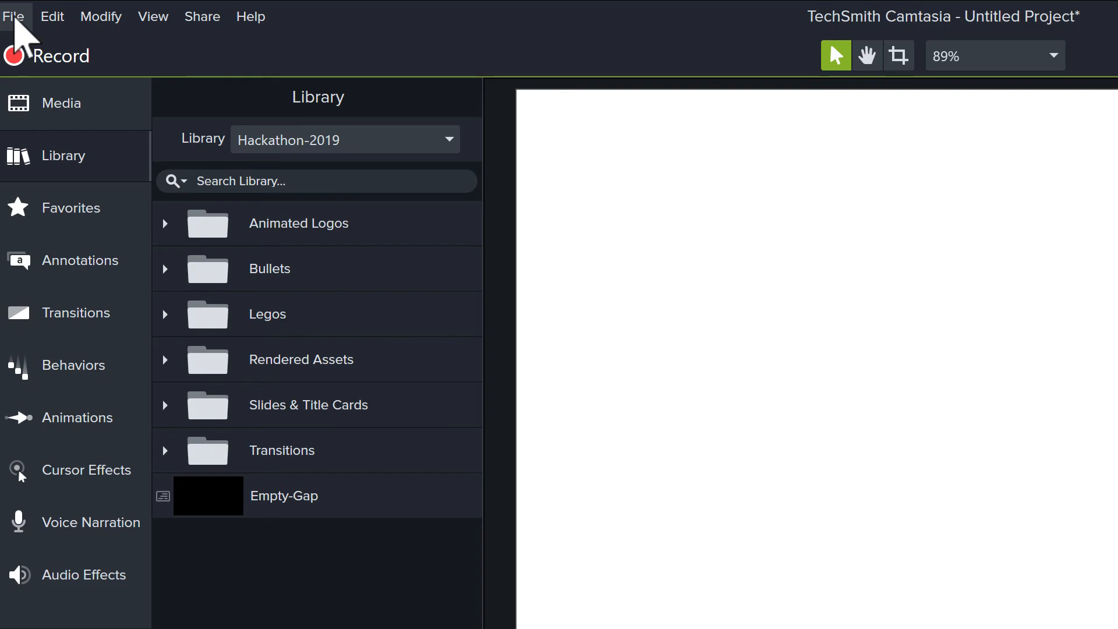
click(14, 18)
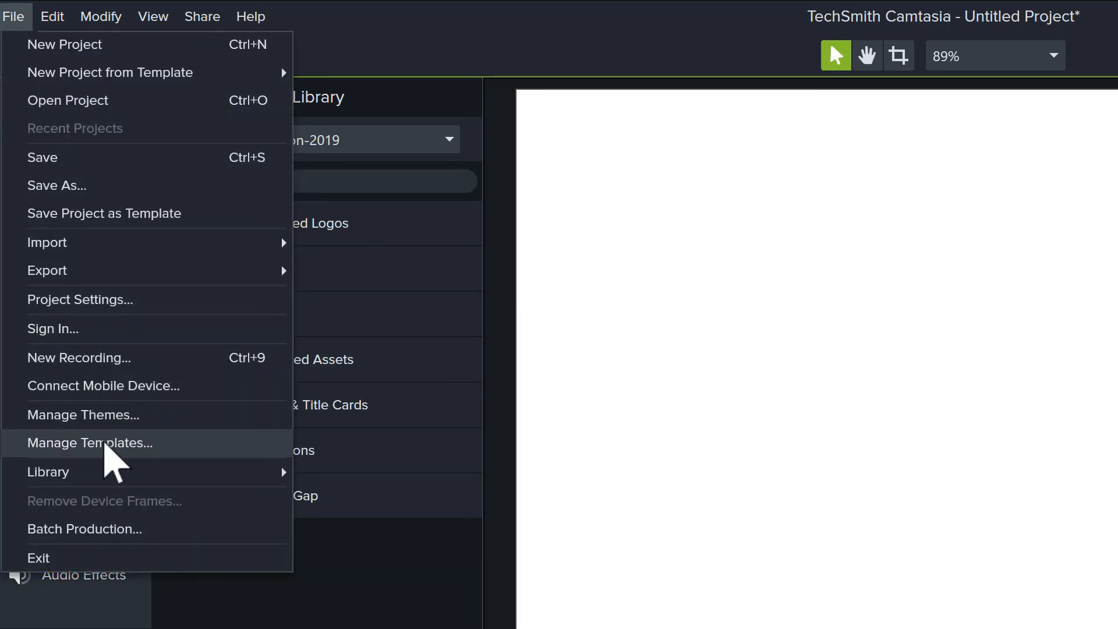
click(106, 444)
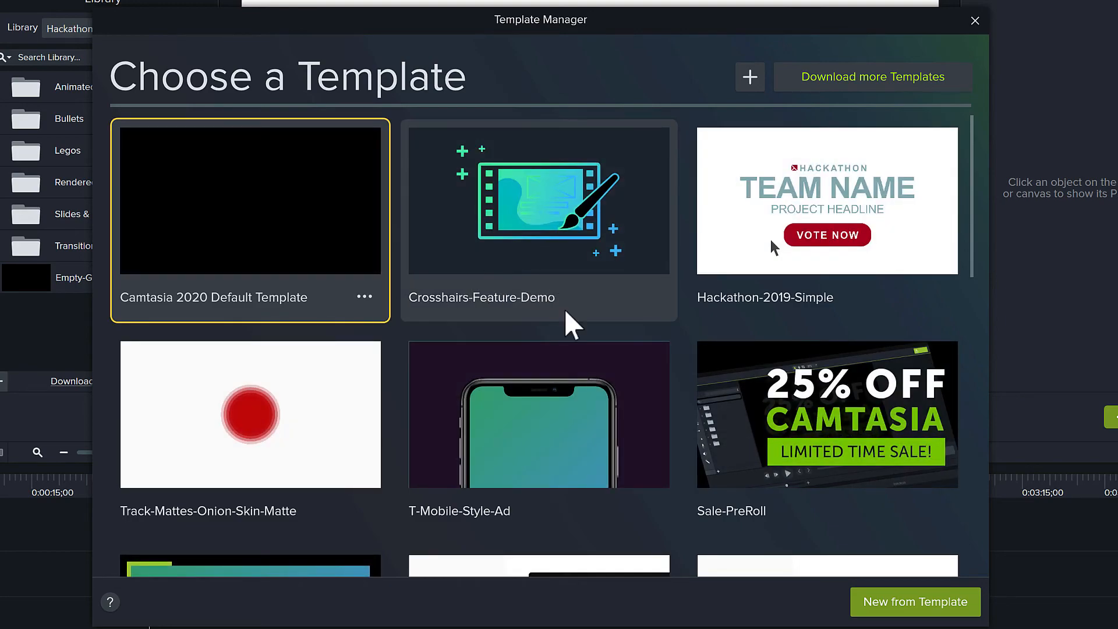
scroll(574, 376, down, 5)
scroll(575, 378, up, 5)
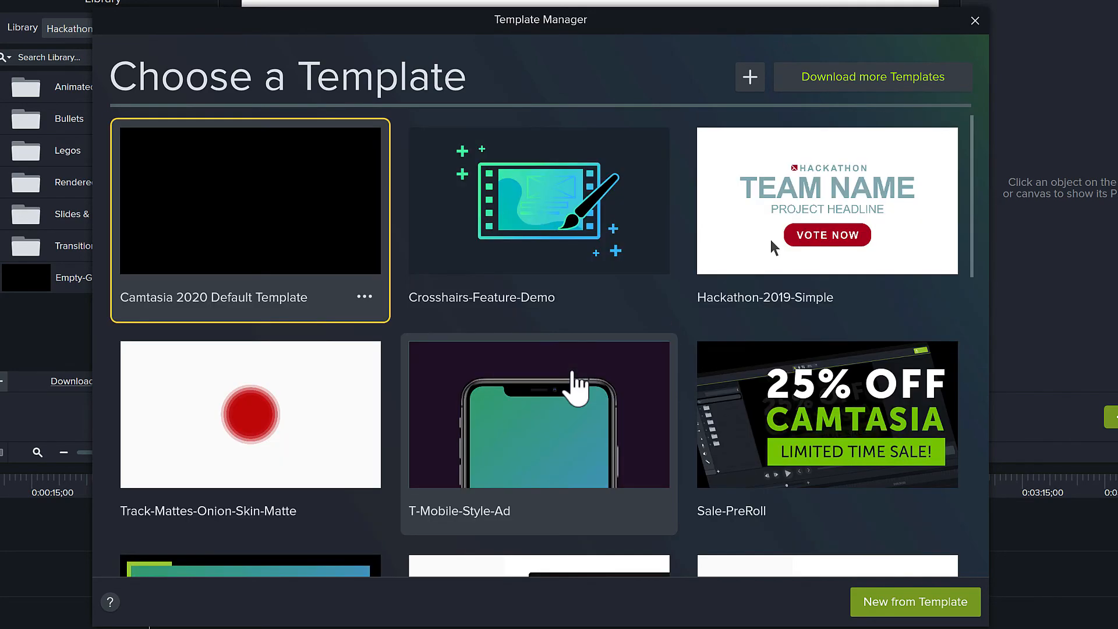